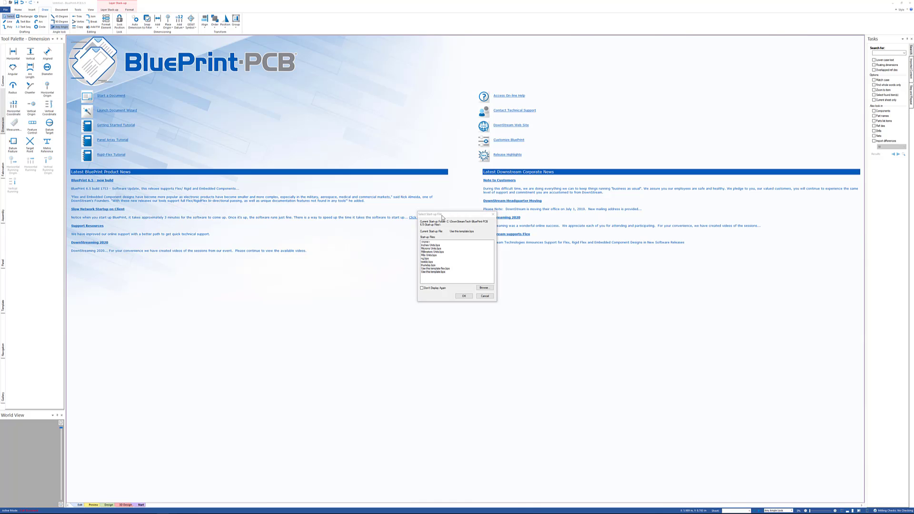
Step: Start a new document from the 'Use this template.bps' start-up file
left_click(431, 273)
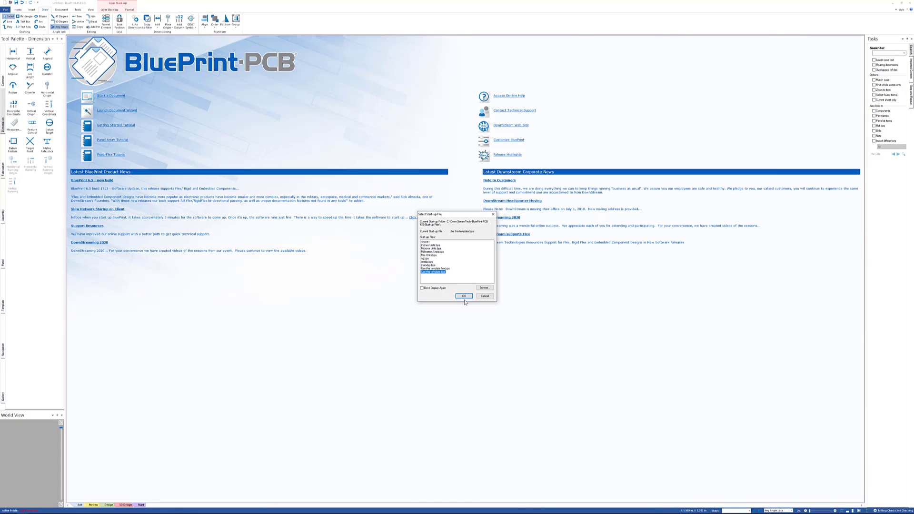
left_click(464, 296)
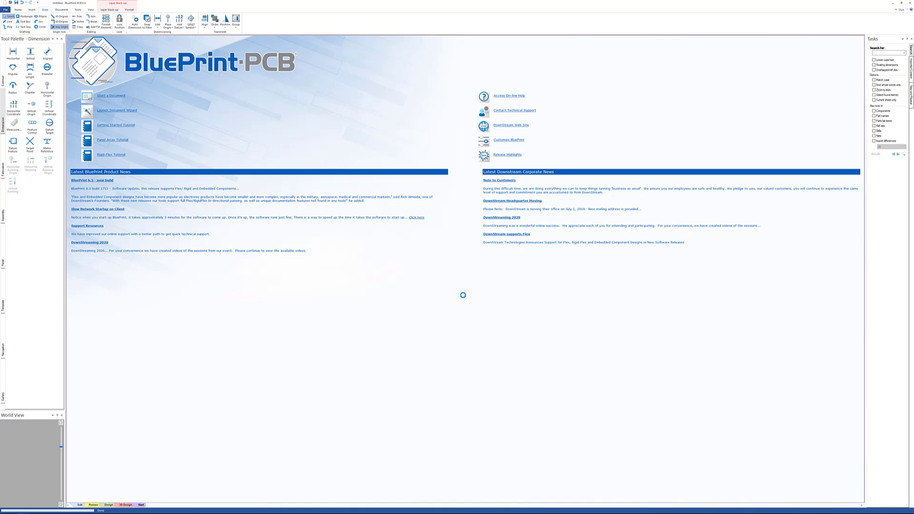
Step: Scroll down to sheet 2 and back up to sheet 1 of the new fabrication drawing
scroll(365, 325, "down", 5)
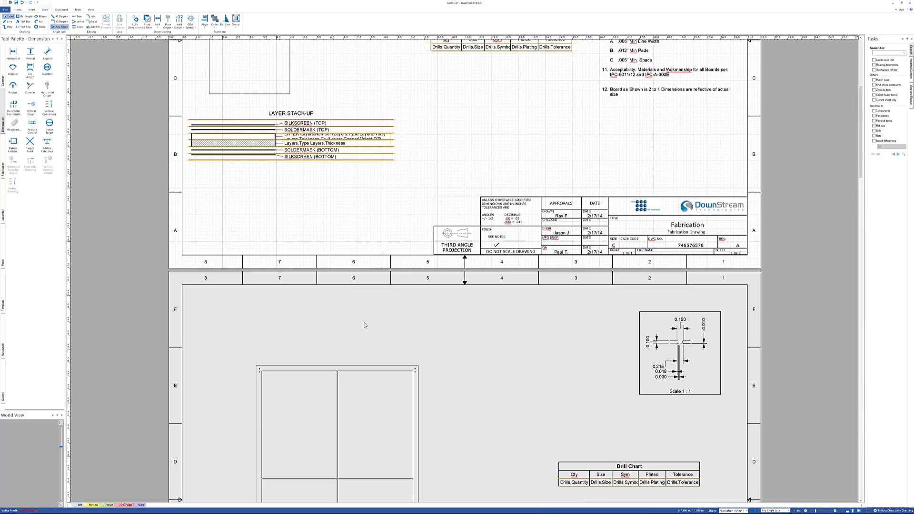
scroll(365, 326, "down", 3)
scroll(365, 325, "up", 6)
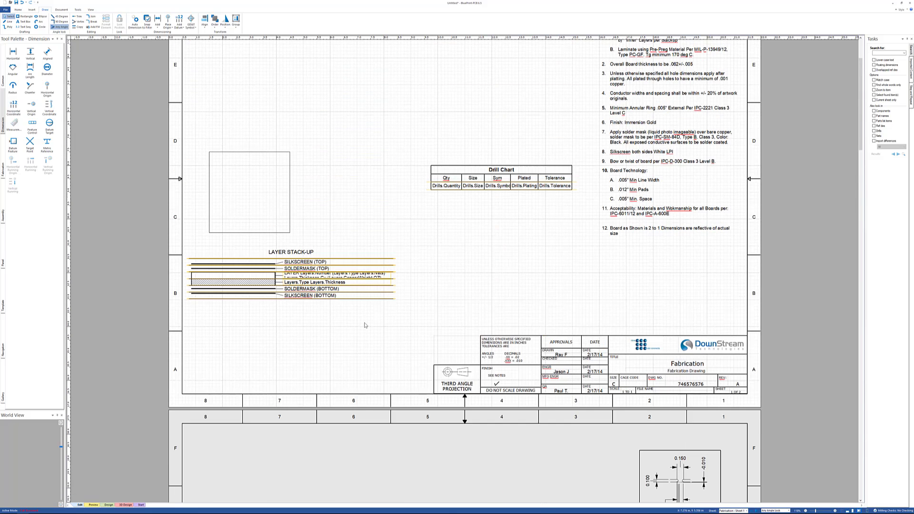
scroll(365, 325, "up", 2)
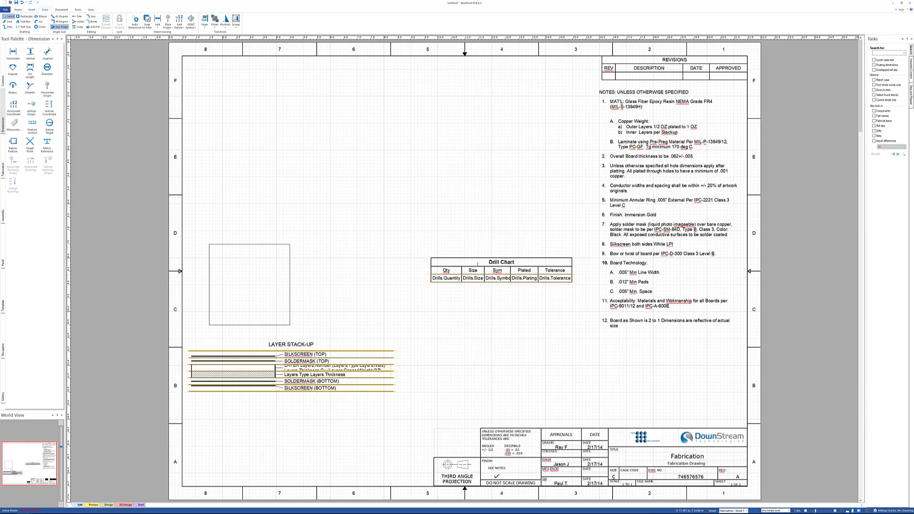
scroll(406, 372, "down", 10)
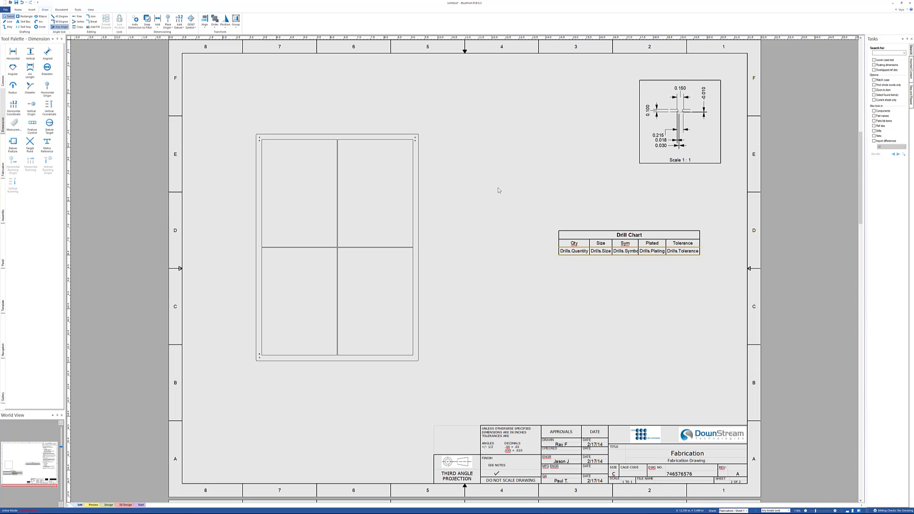
scroll(453, 192, "up", 10)
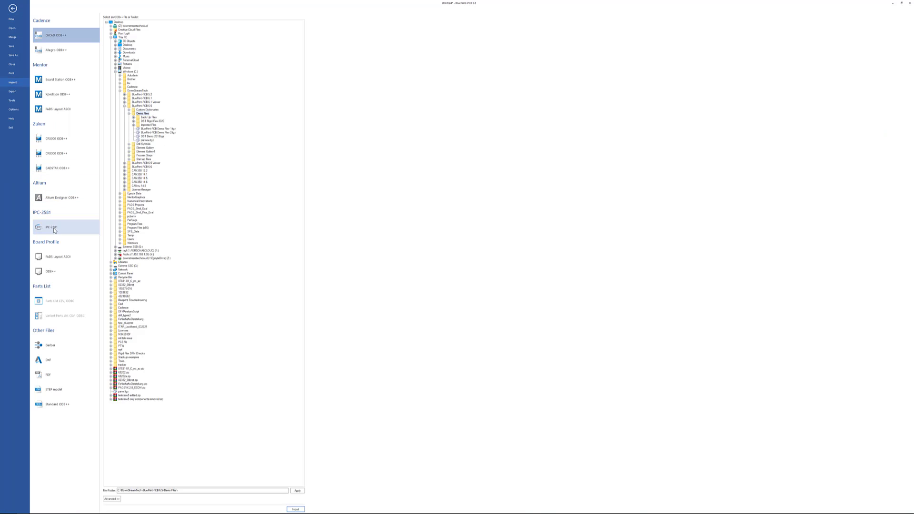
Step: Import the recent IPC-2581 board 'dxt demo 2020.xml' and accept the template auto-update
left_click(52, 227)
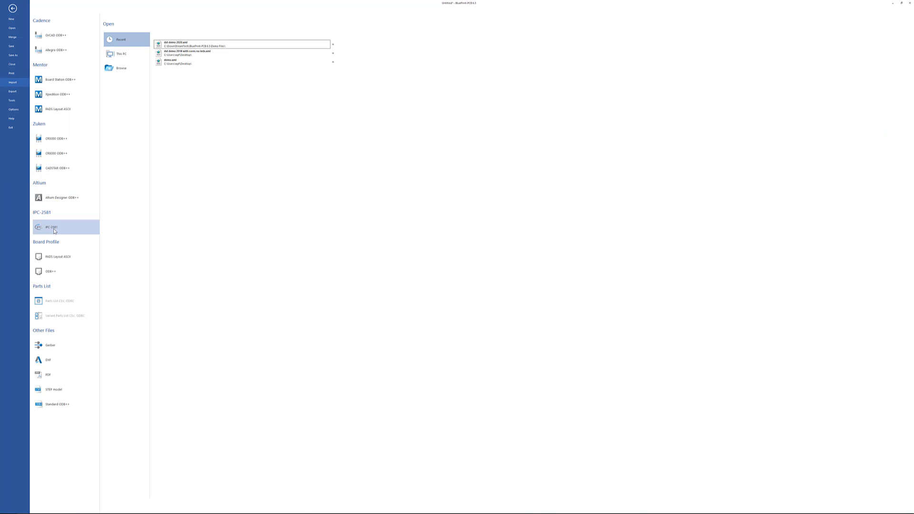
left_click(178, 44)
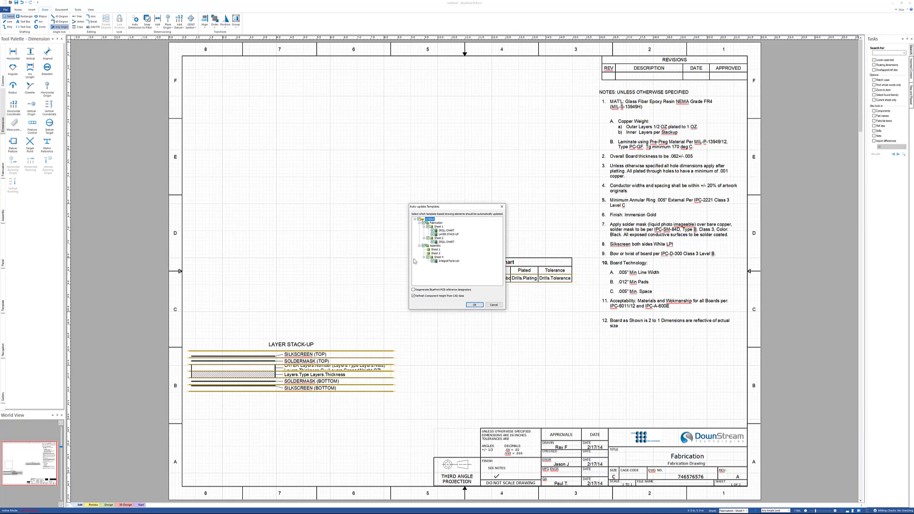
left_click(474, 306)
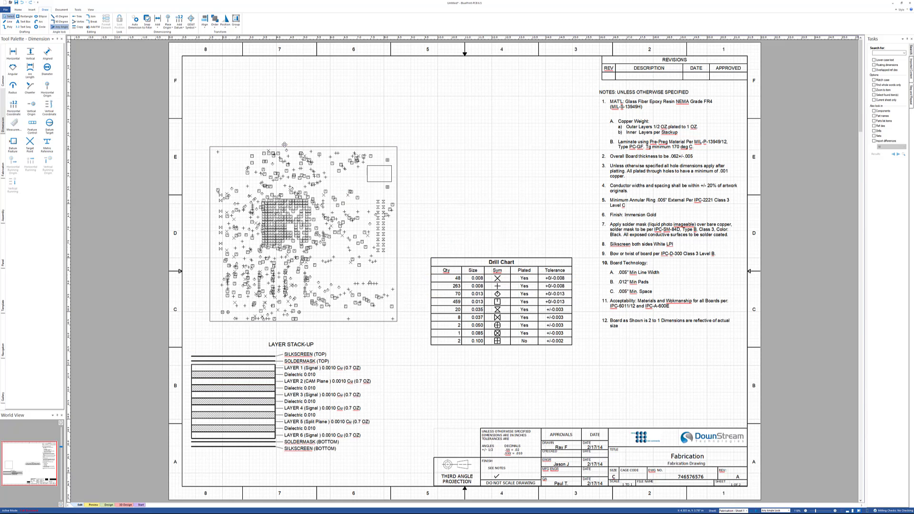
Step: Move the board drill drawing higher and place the Drill Chart at the top beside the notes
left_click_drag(285, 146, 281, 86)
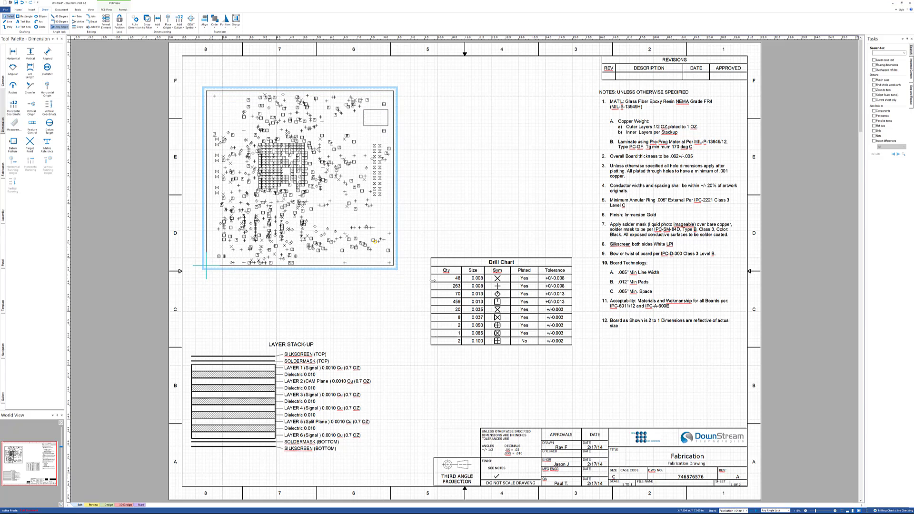
left_click(467, 257)
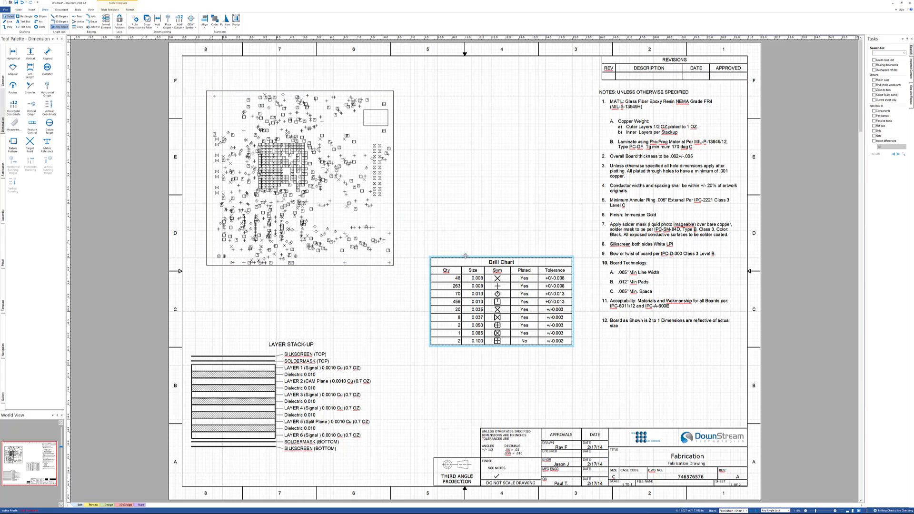
left_click_drag(466, 257, 486, 93)
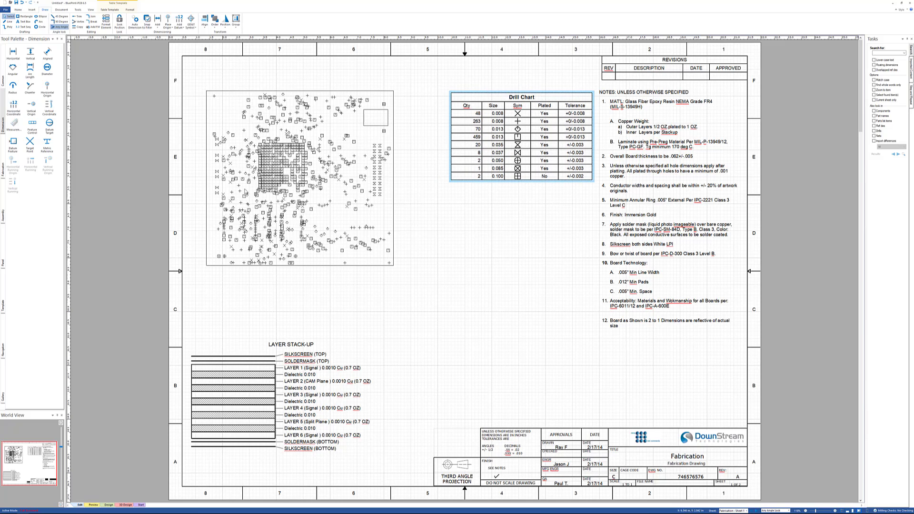
left_click(254, 316)
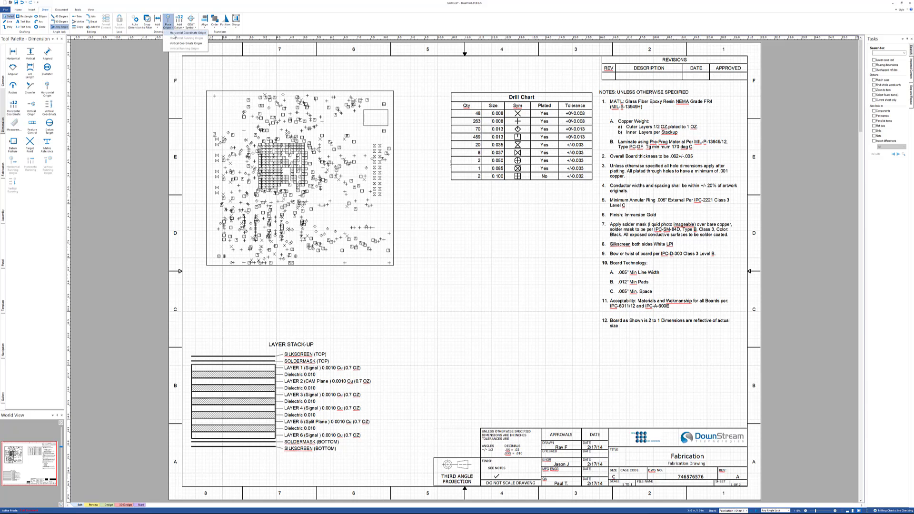
Step: Add ordinate dimensions 0.000, 1.550, 1.600 and 3.475 below the board, separating overlapping labels
left_click(206, 258)
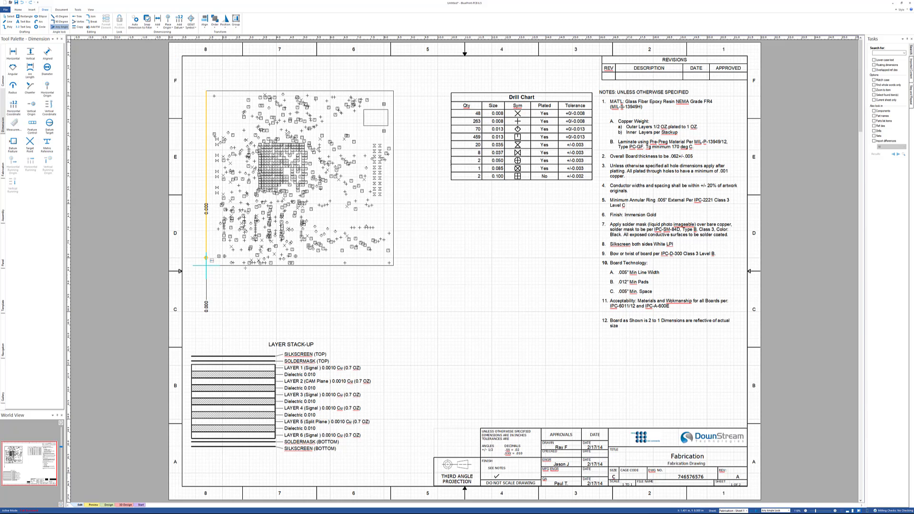
key("Escape")
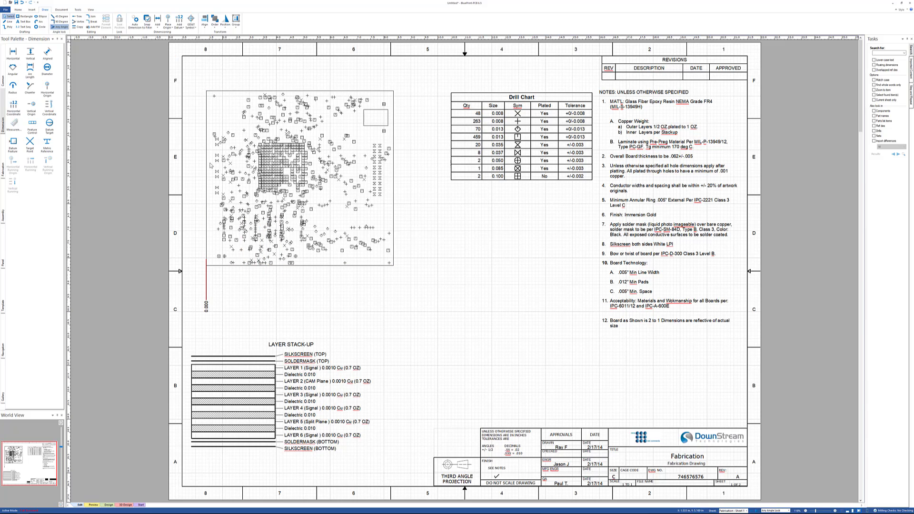
left_click(179, 20)
left_click(290, 262)
left_click(292, 262)
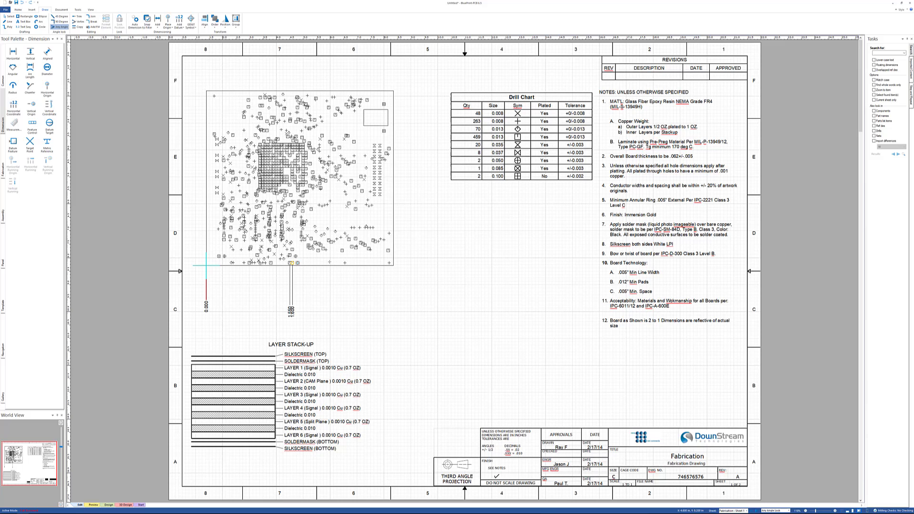
left_click(394, 264)
key("Escape")
mouse_move(291, 307)
left_mouse_down()
mouse_move(305, 307)
mouse_move(285, 306)
left_mouse_up()
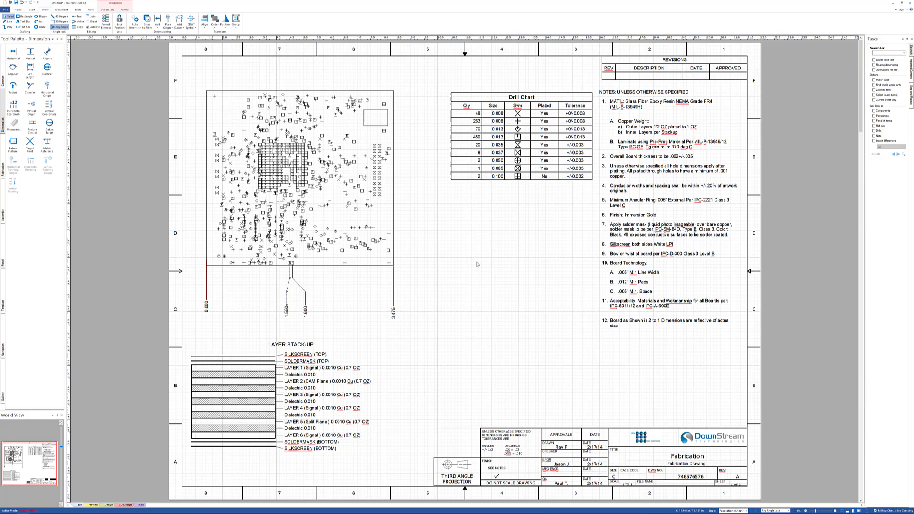
Step: Set the two inner dielectric layer thicknesses to 0.012 in the Stack Up Visualizer
left_click(246, 341)
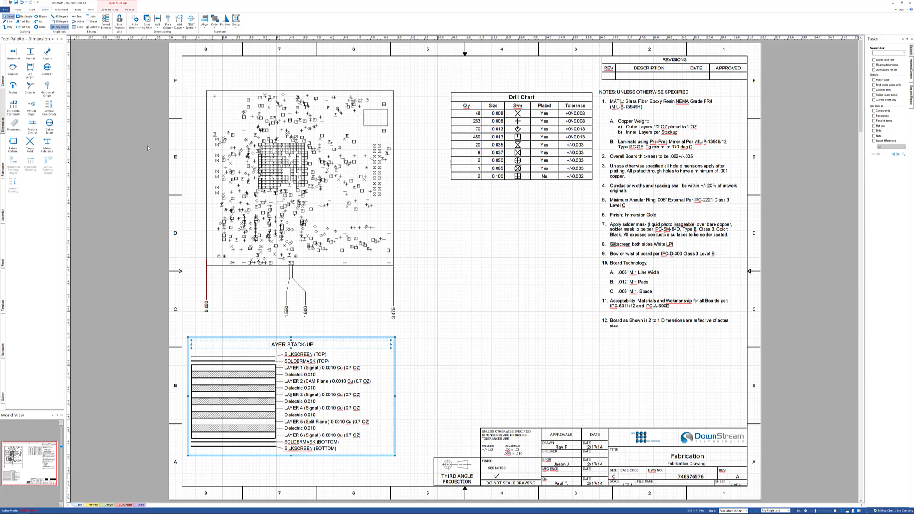
left_click(18, 10)
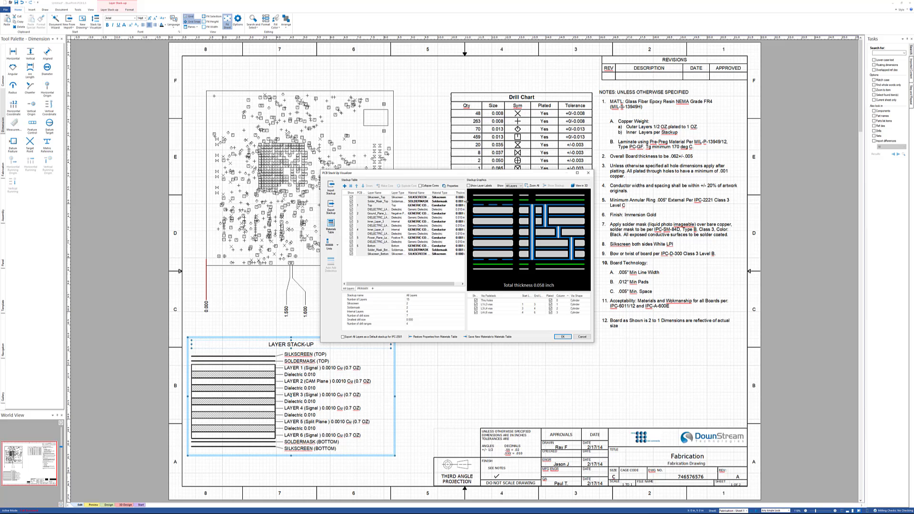
left_click_drag(466, 201, 486, 202)
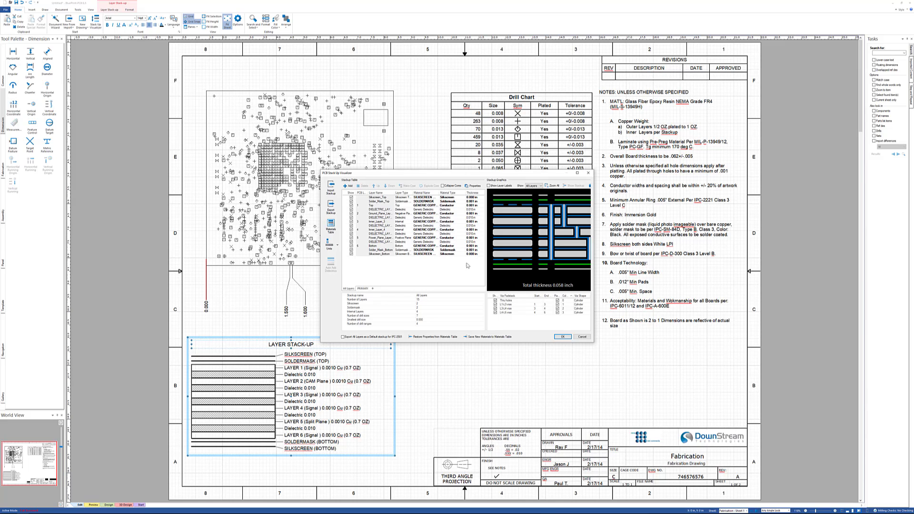
double_click(471, 210)
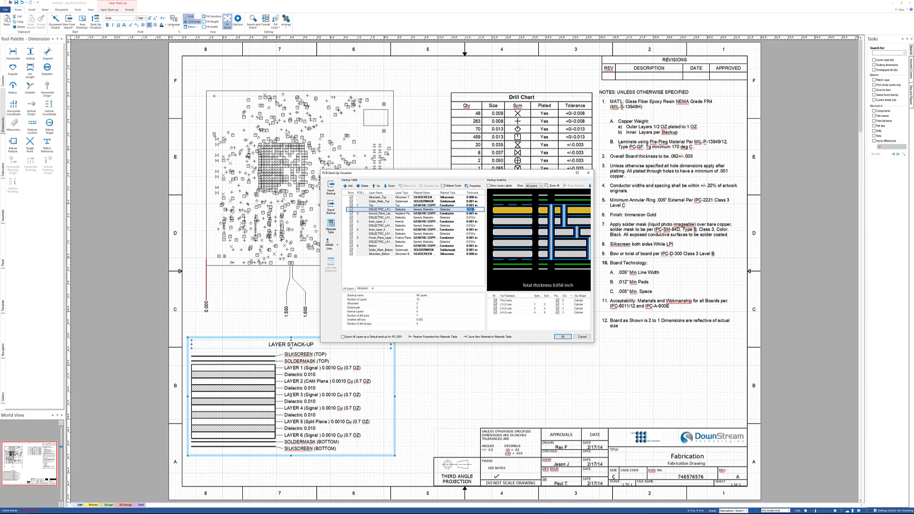
type("0")
double_click(470, 242)
type("0.01")
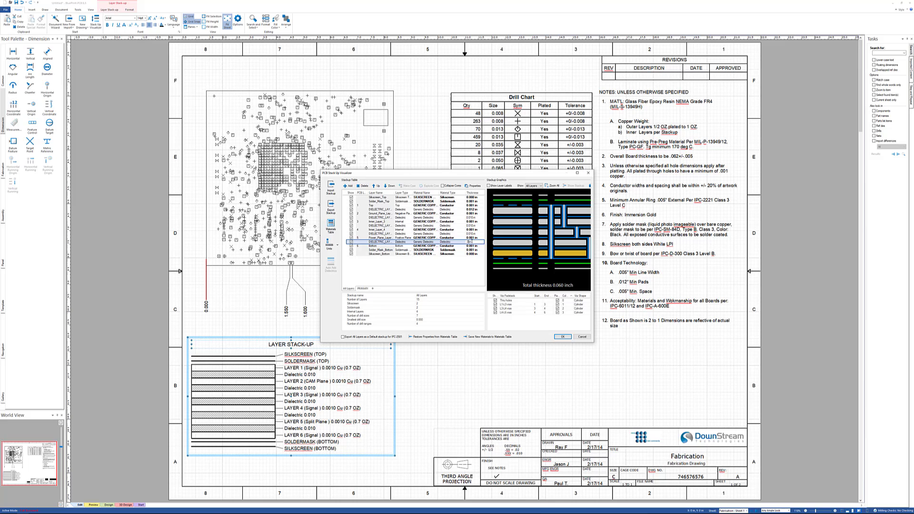
type("2")
key("Return")
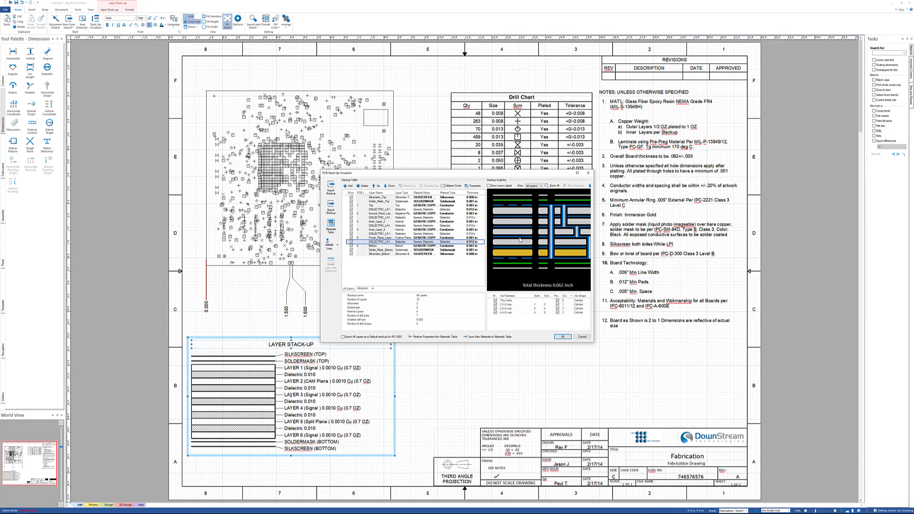
Step: Apply the stack-up change, accept the template auto-update, then reopen the visualizer and cancel
left_click(563, 338)
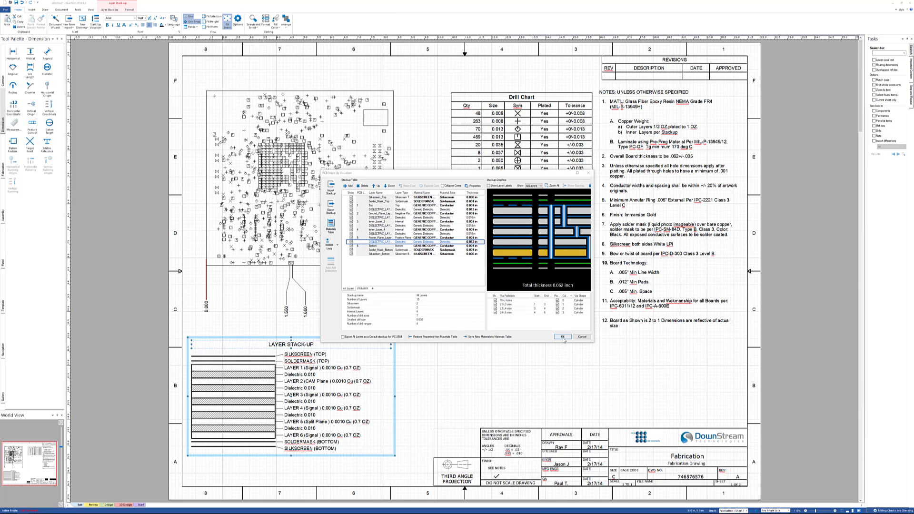
left_click(481, 260)
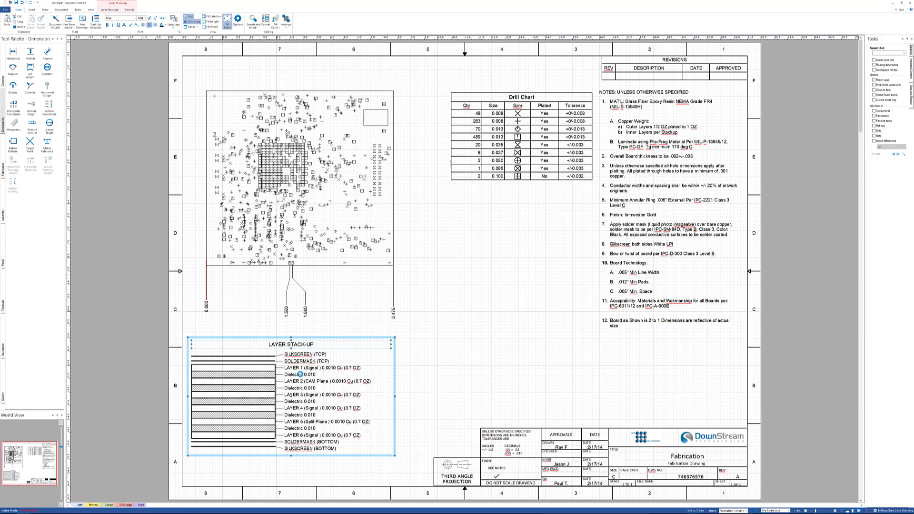
left_click(476, 304)
left_click(97, 22)
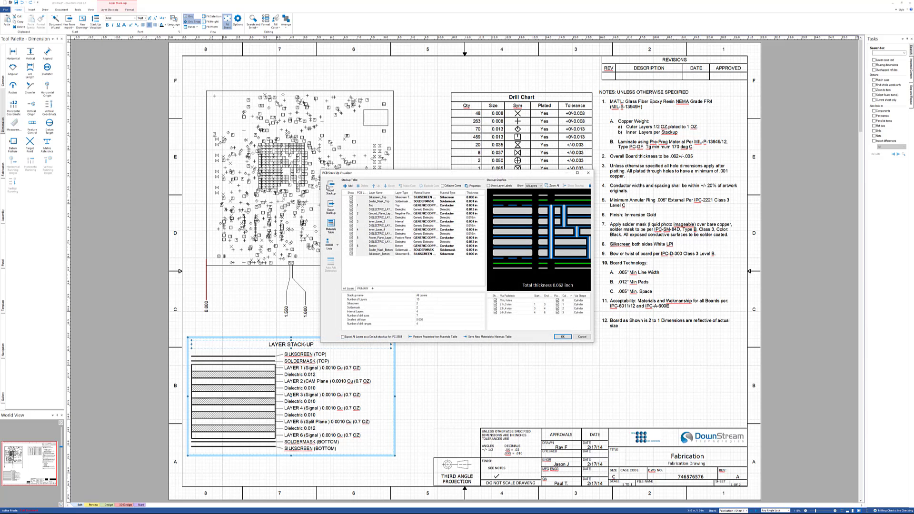
left_click(583, 337)
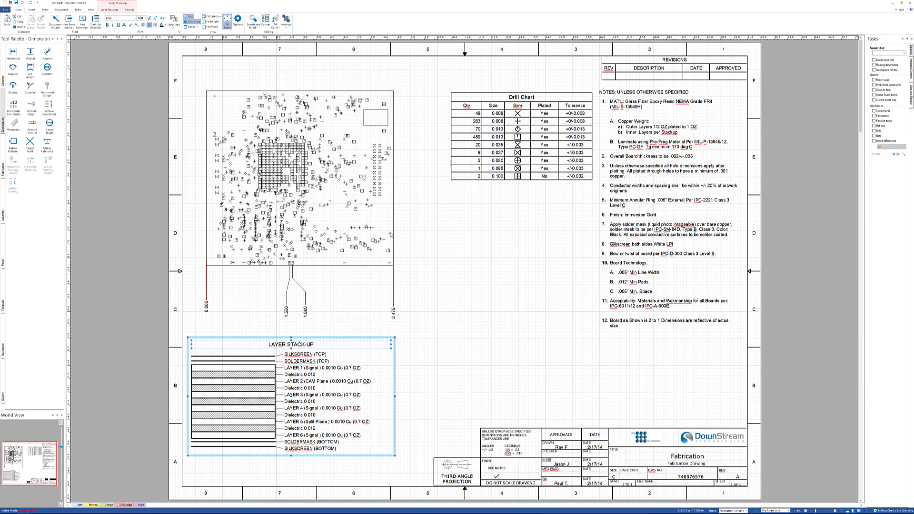
Step: Turn off drill display in the board view's advanced PCB CAD data settings
left_click(316, 90)
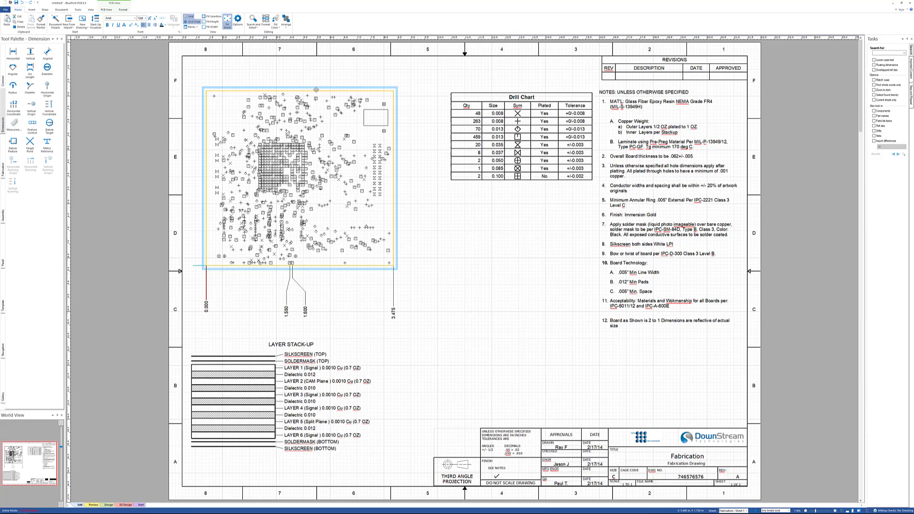
right_click(317, 89)
left_click(344, 205)
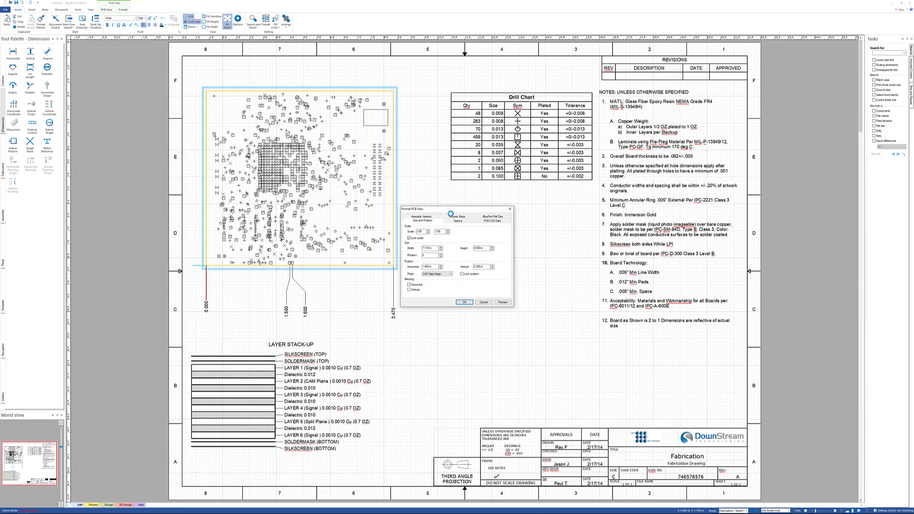
left_click(487, 222)
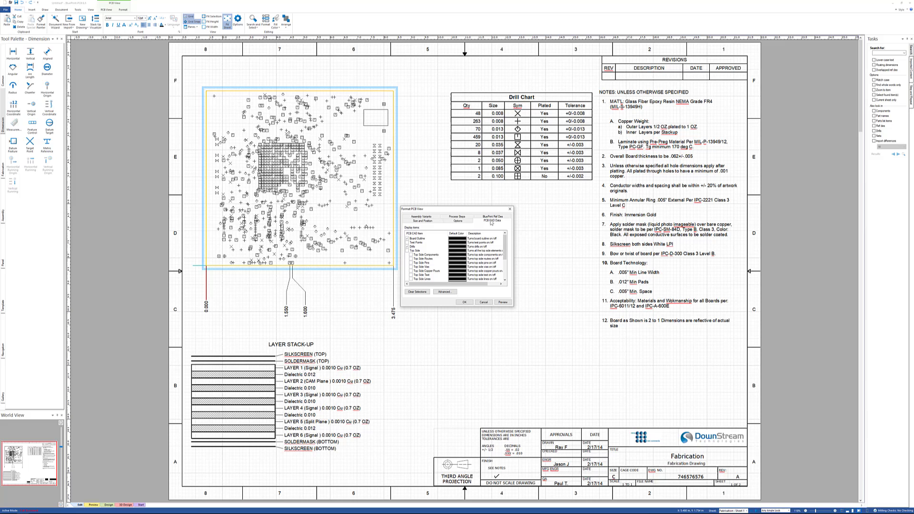
left_click(444, 292)
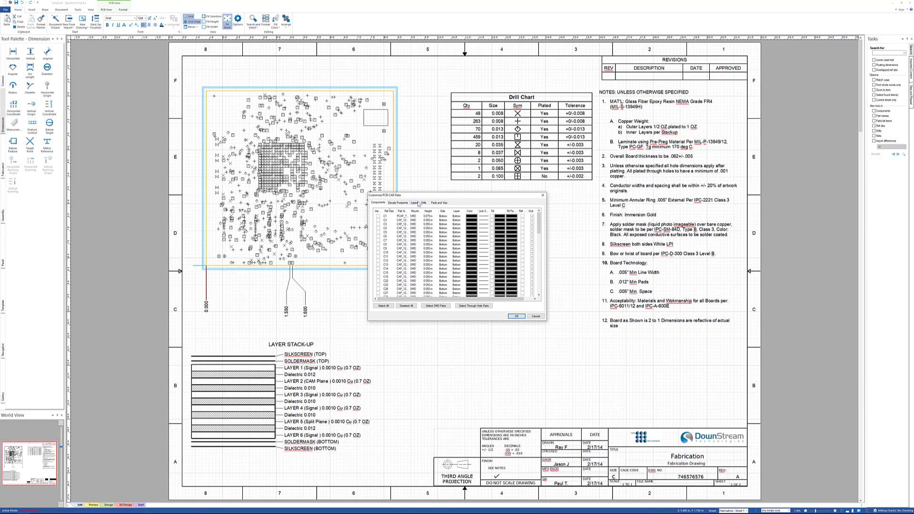
left_click(423, 203)
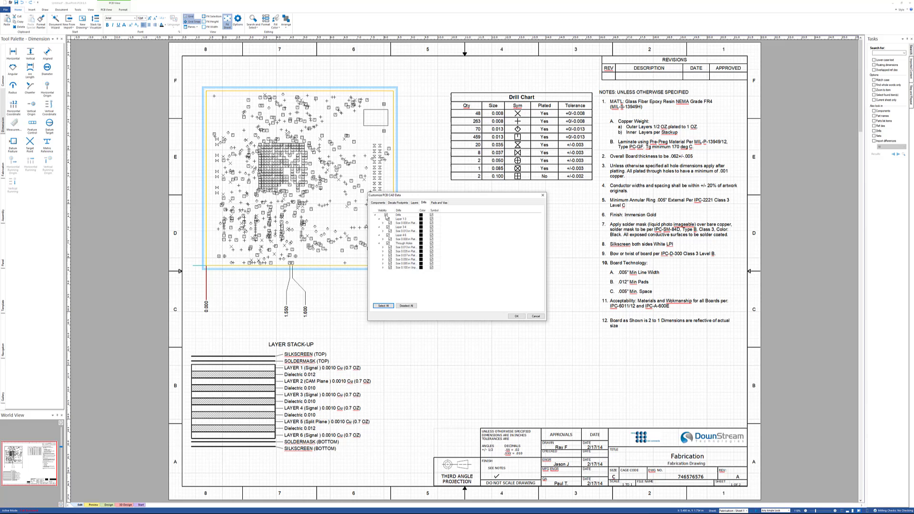
left_click(386, 216)
left_click(517, 317)
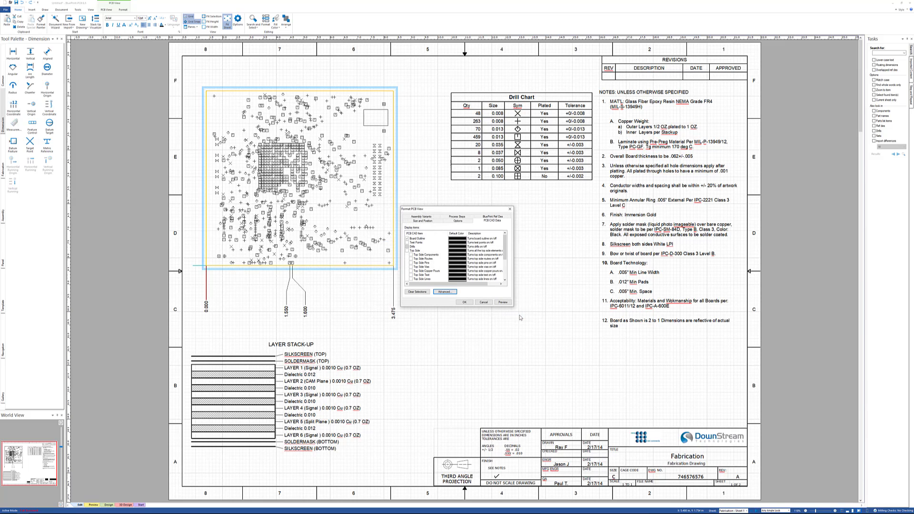
left_click(470, 304)
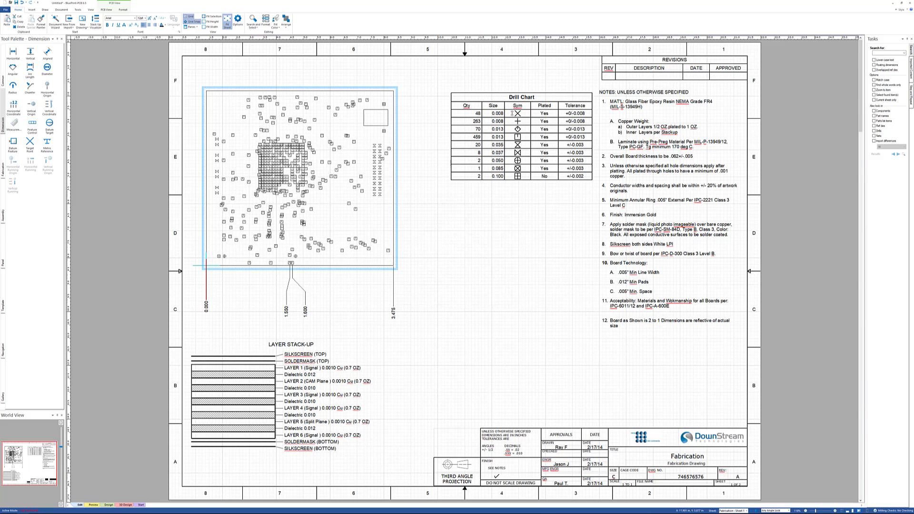
Step: Limit the Drill Chart to six drill sizes (0.013–0.100) and move it left toward the board view
left_click(483, 93)
right_click(482, 93)
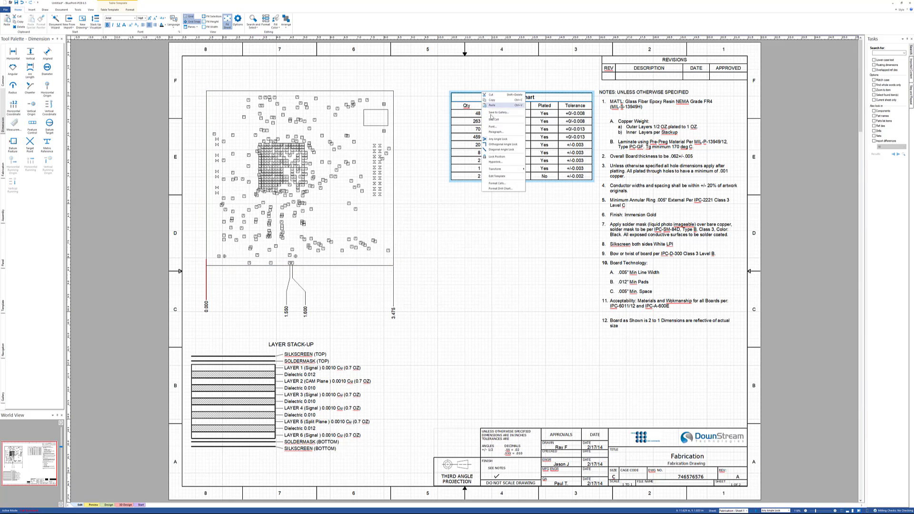
left_click(503, 189)
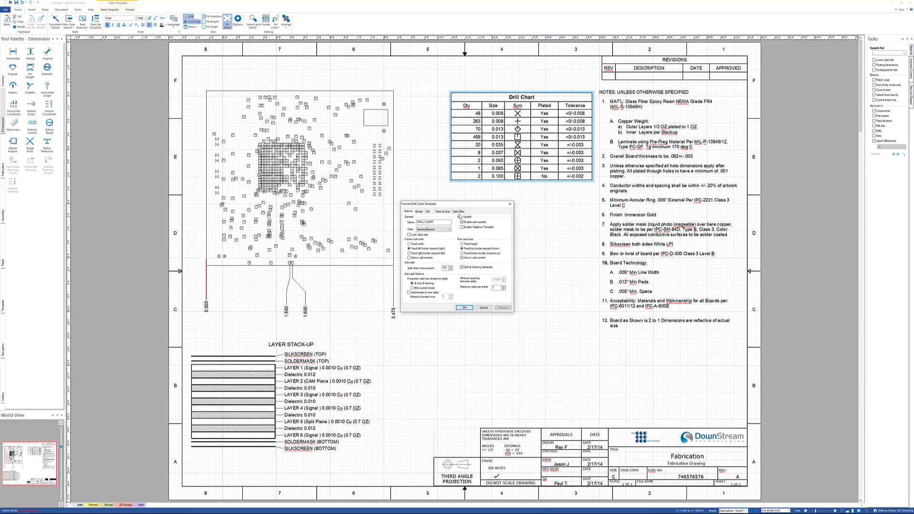
left_click(450, 212)
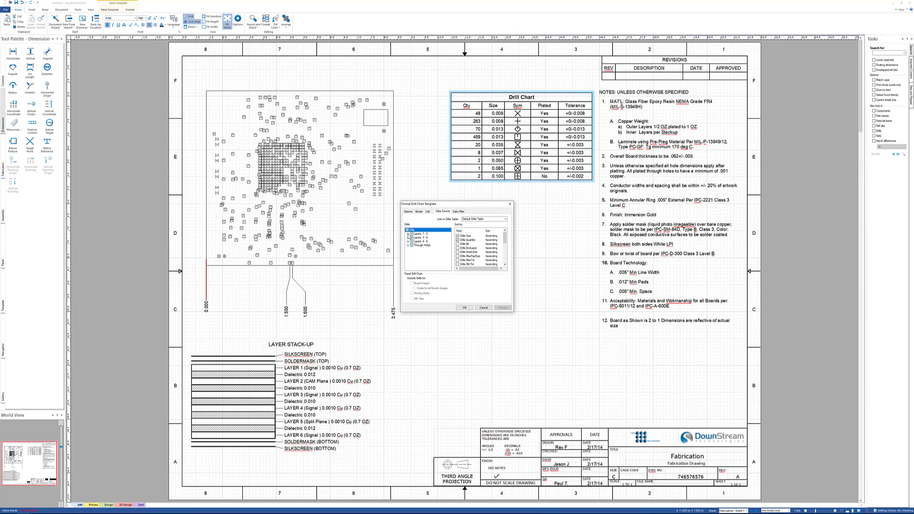
left_click(464, 307)
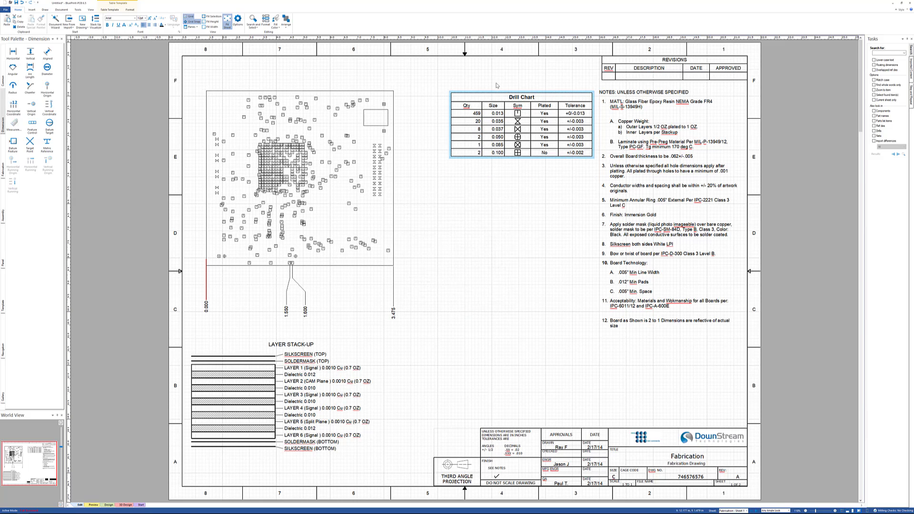
left_click_drag(496, 90, 458, 92)
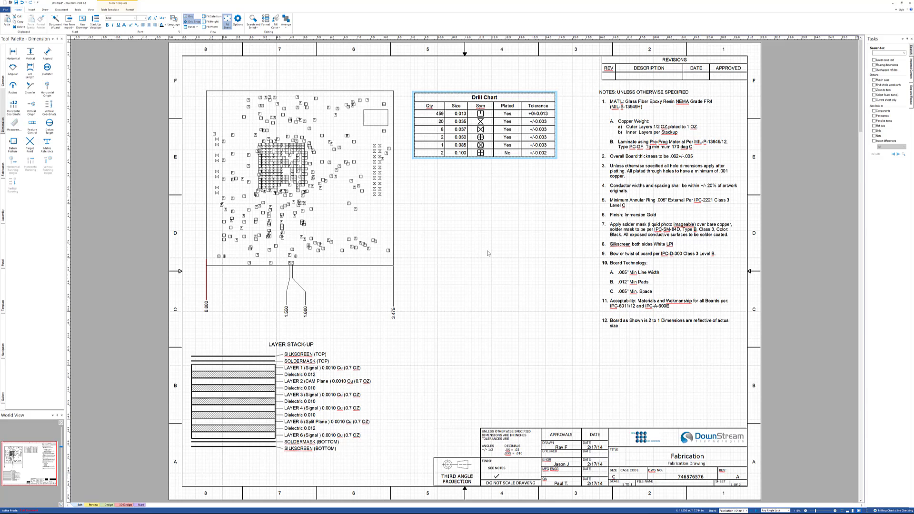
Step: Add a new sheet from the Document tab, keeping the default Sheet Setup
left_click(484, 335)
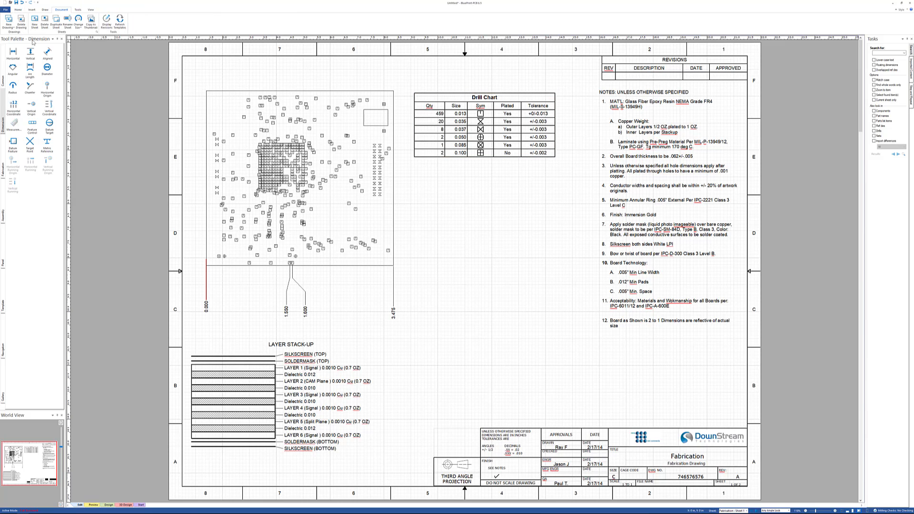
left_click(35, 22)
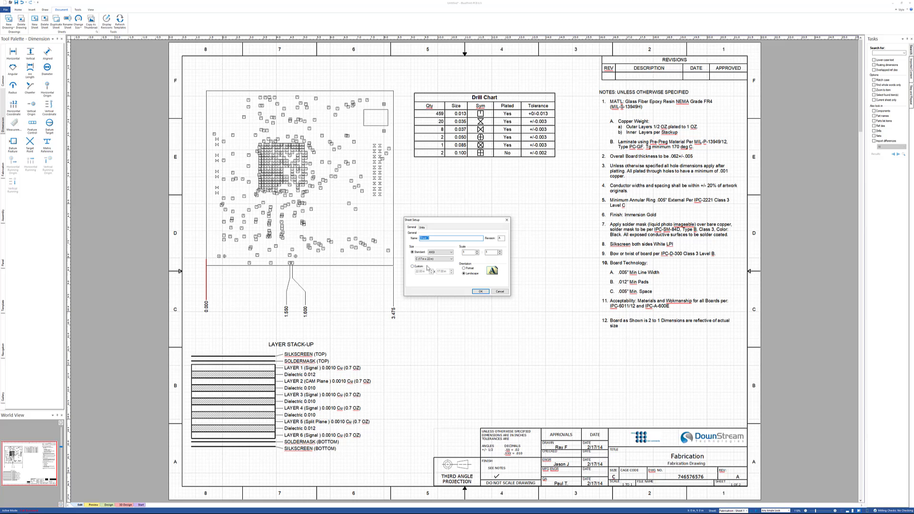
left_click(481, 292)
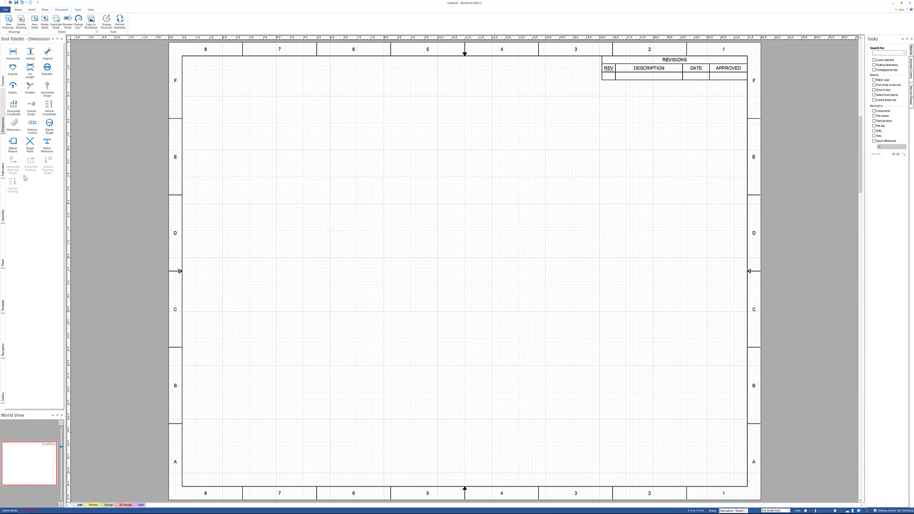
Step: Place a DRILL PATTERN view from the Fabrication palette at the sheet's upper left
left_click(3, 161)
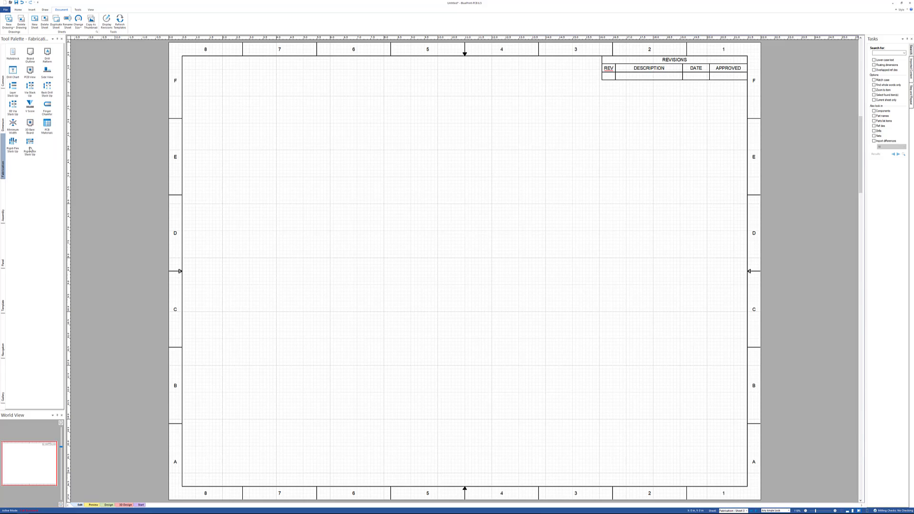
left_click(47, 52)
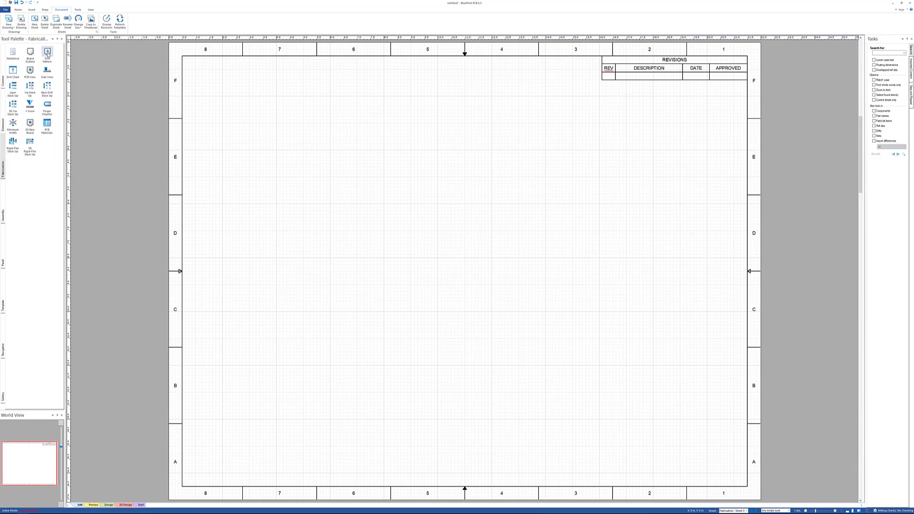
left_click(285, 141)
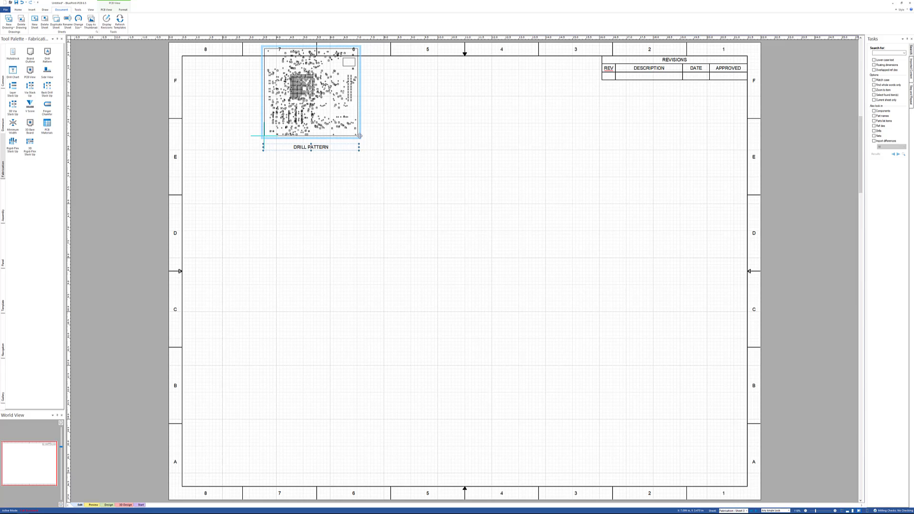
left_click_drag(360, 136, 315, 168)
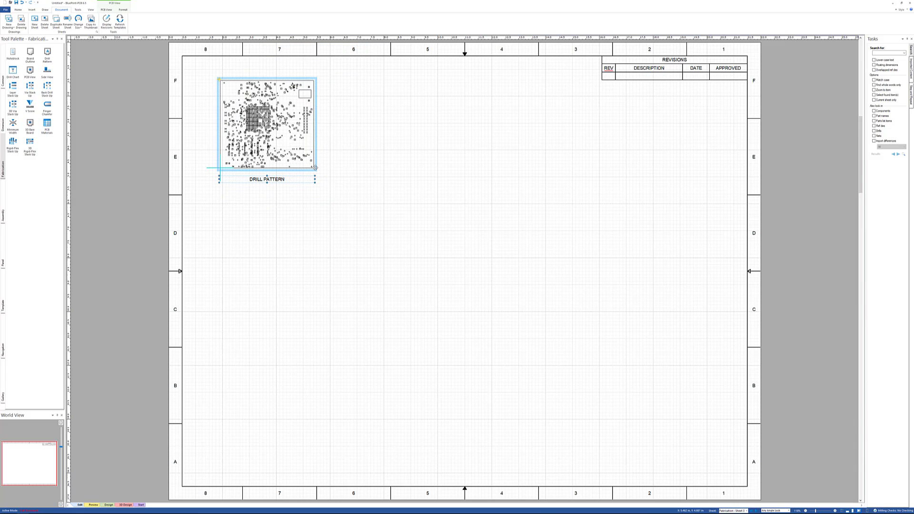
Step: Place a full nine-row Drill Chart beside the drill pattern
left_click(13, 70)
left_click(389, 127)
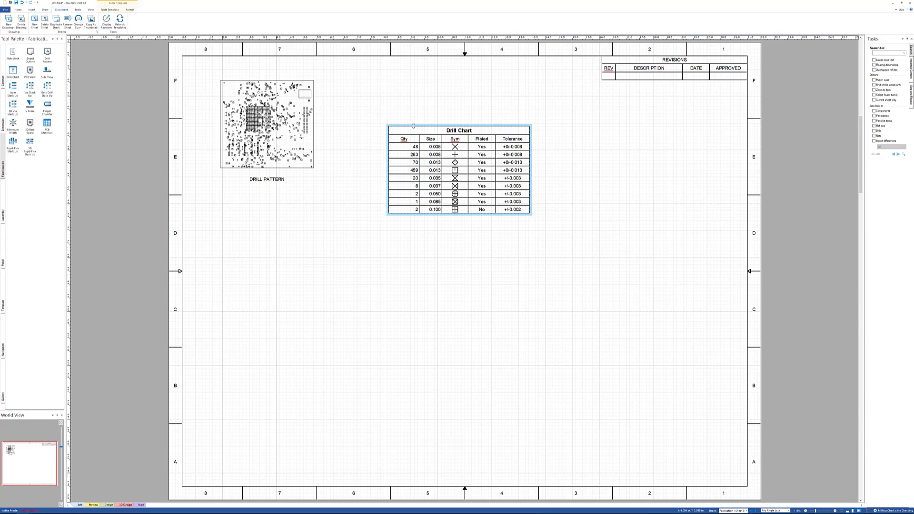
left_click_drag(414, 124, 357, 80)
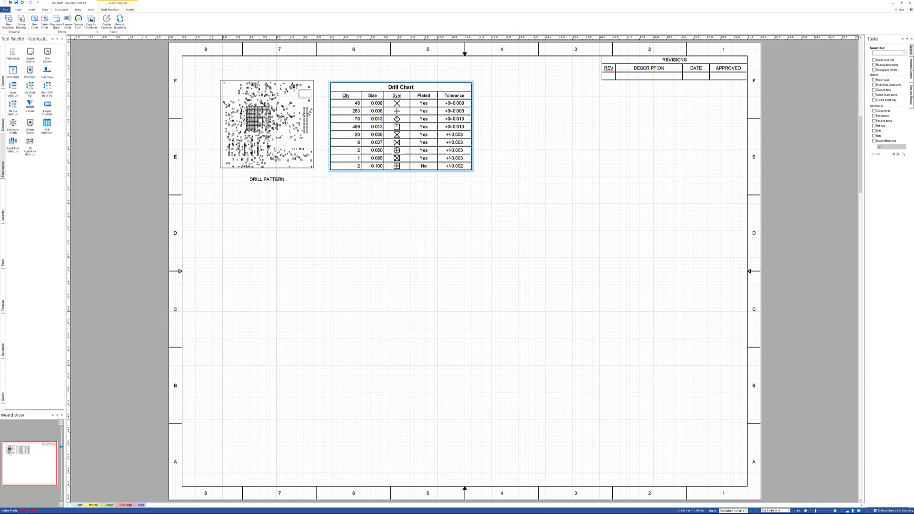
Step: Limit the drill pattern's advanced drill visibility to only the Layer 1-3 drills
left_click(256, 81)
right_click(257, 81)
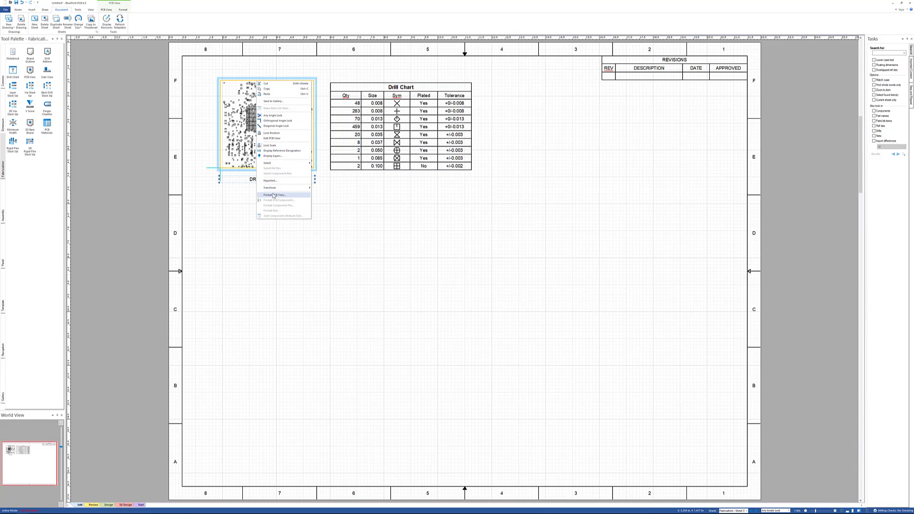
left_click(304, 196)
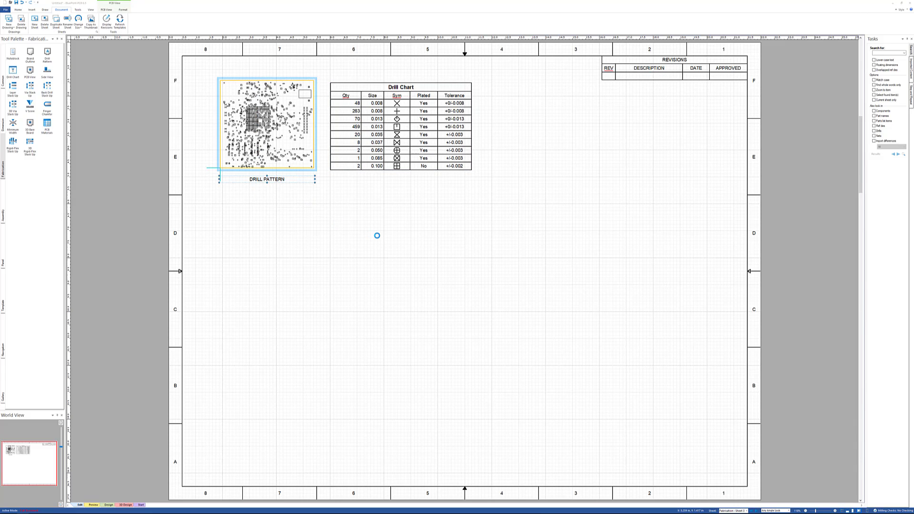
left_click(445, 290)
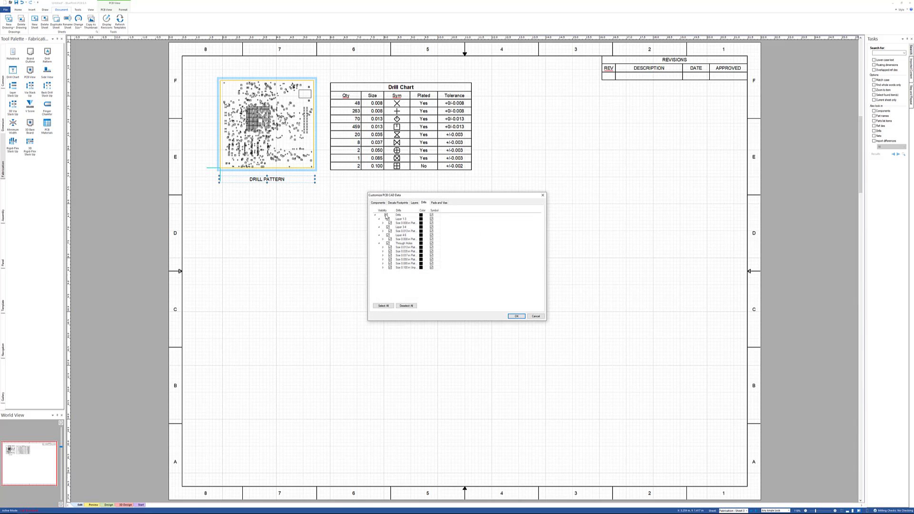
left_click(386, 215)
left_click(388, 219)
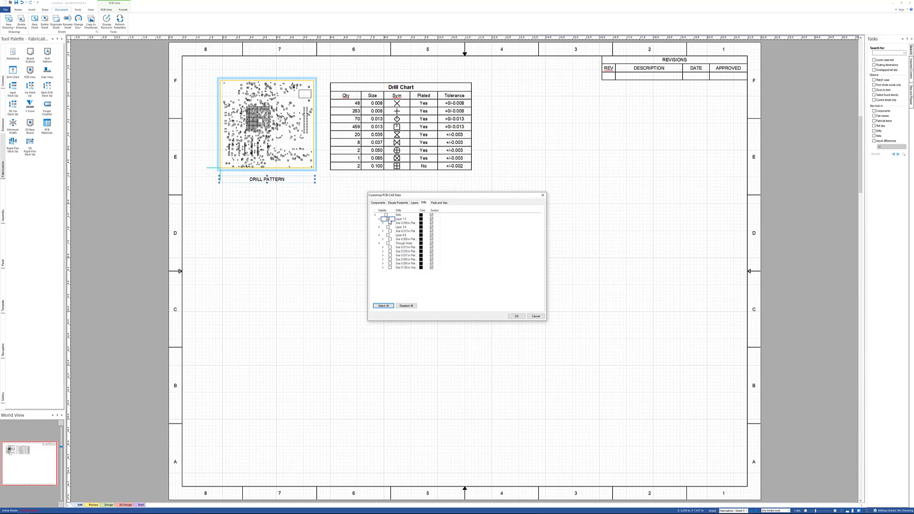
left_click(519, 316)
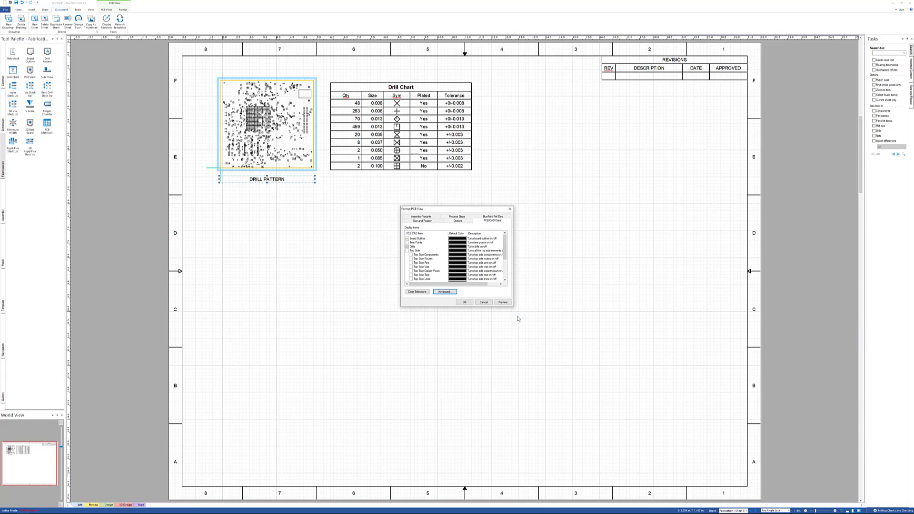
left_click(464, 302)
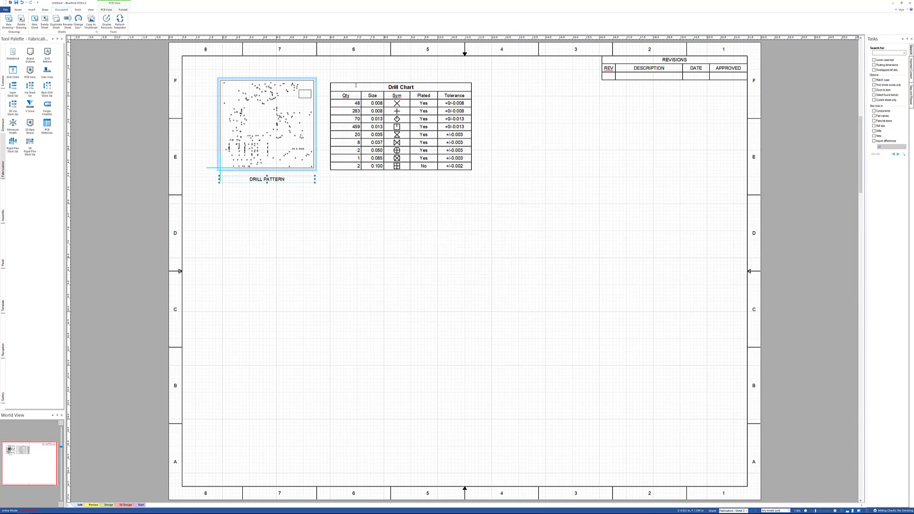
left_click(362, 81)
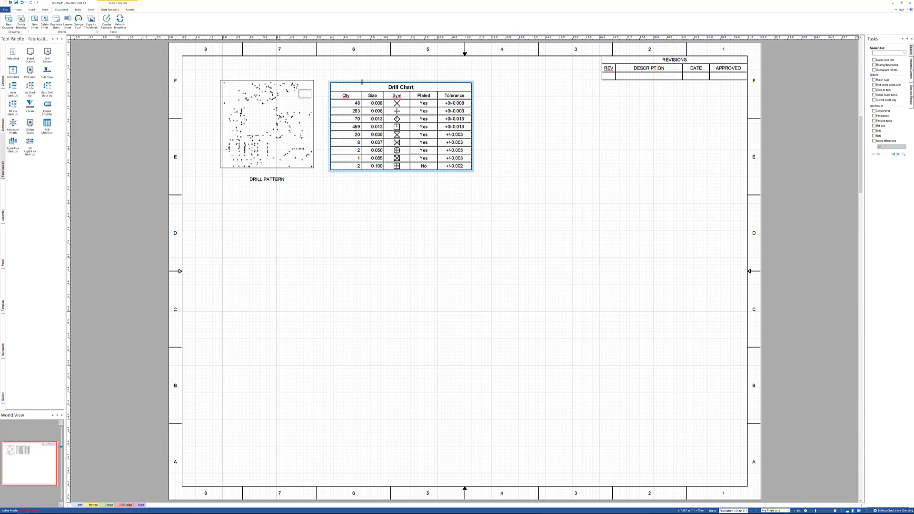
Step: Replace the old drill chart with a new one from the top Drill Chart template, beside the pattern
key("Delete")
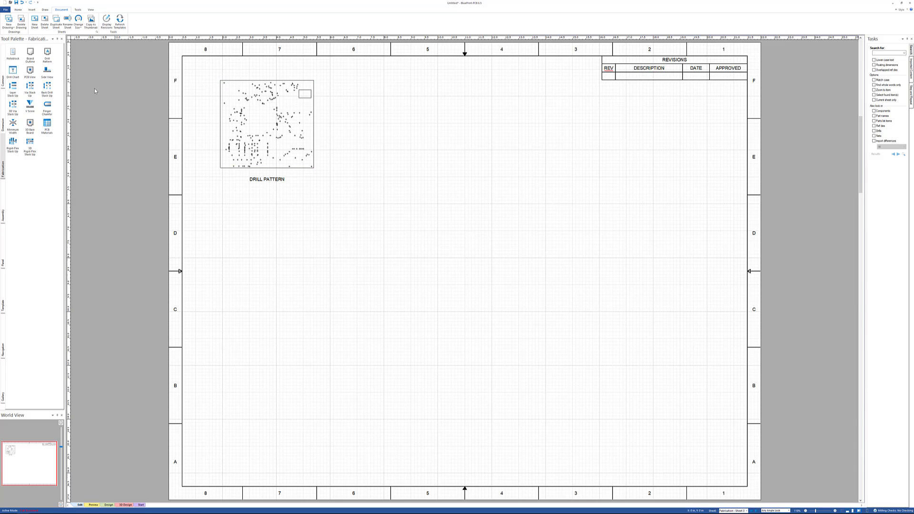
left_click(12, 71)
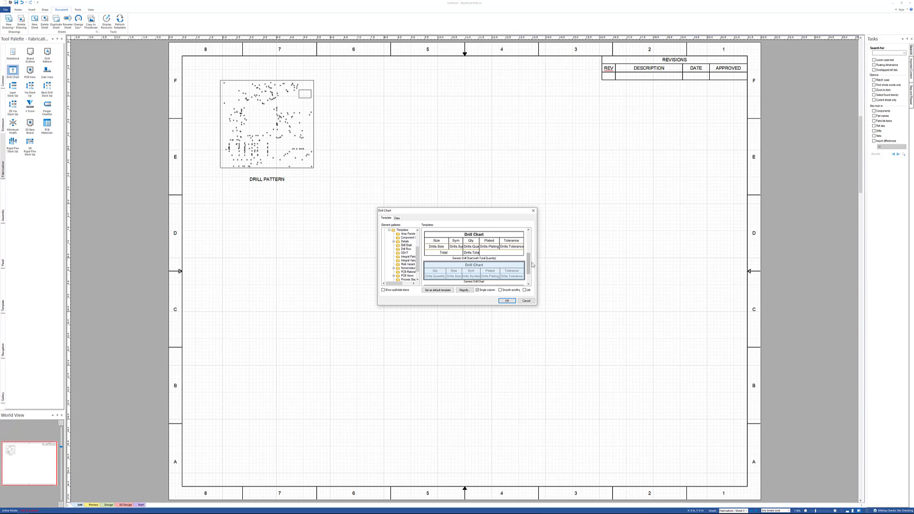
left_click_drag(530, 265, 534, 233)
left_click(514, 238)
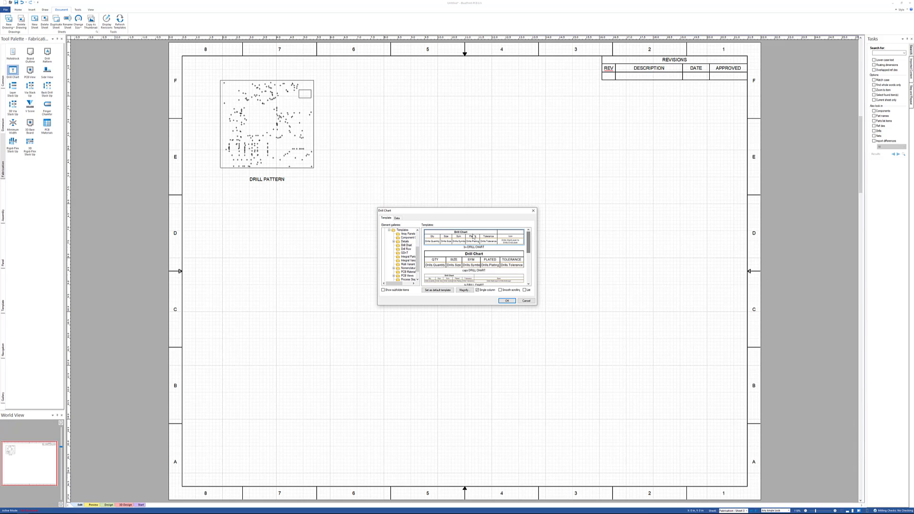
left_click(508, 302)
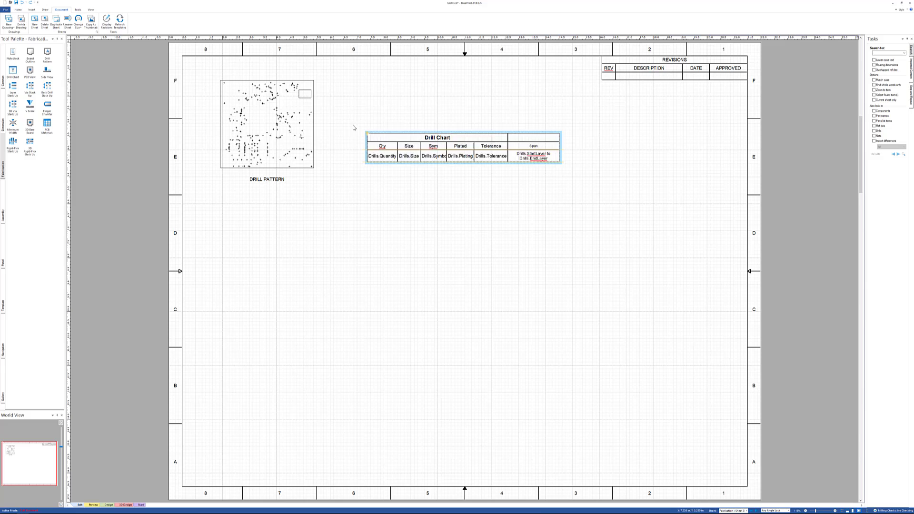
left_click(332, 87)
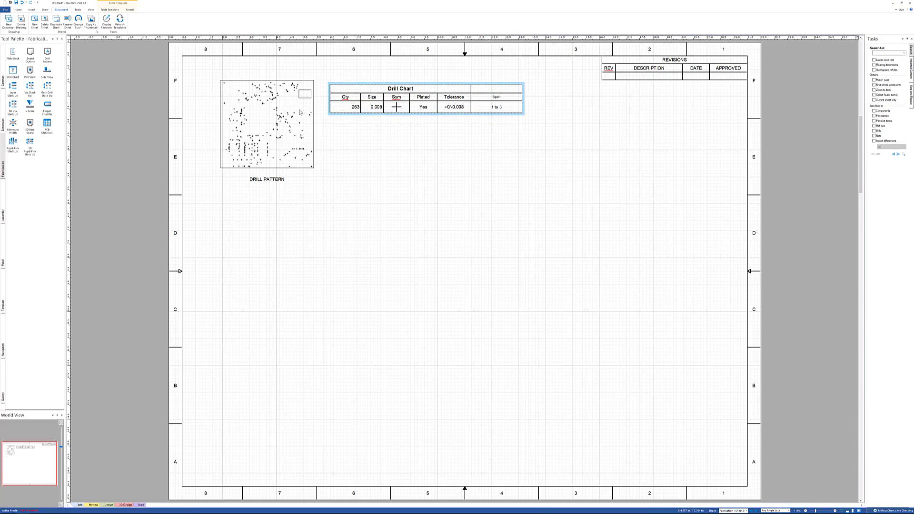
Step: Apply the Format Drill Chart settings so it lists 263 plated 0.008 holes spanning 1 to 3
right_click(380, 85)
left_click(404, 179)
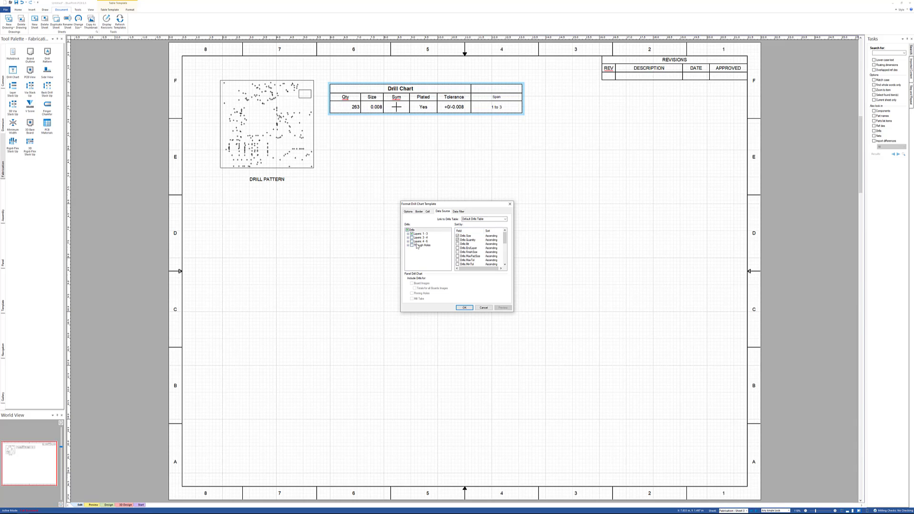
left_click(464, 308)
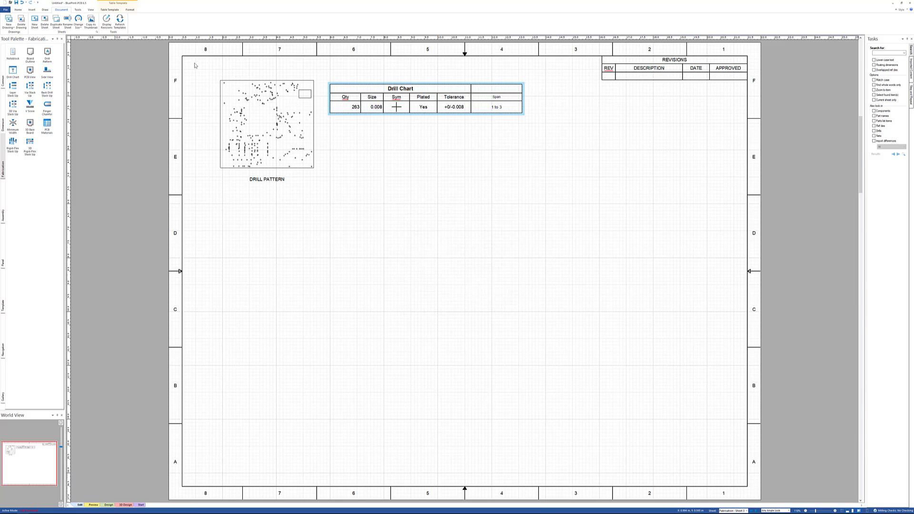
Step: Copy the drill pattern with its chart and paste two copies below on sheet 2
left_click_drag(201, 68, 545, 206)
right_click(319, 167)
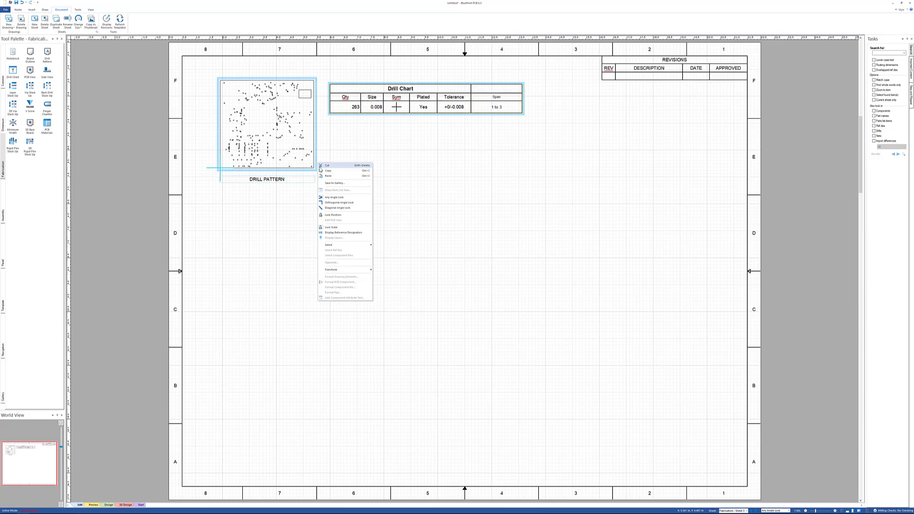
left_click(325, 170)
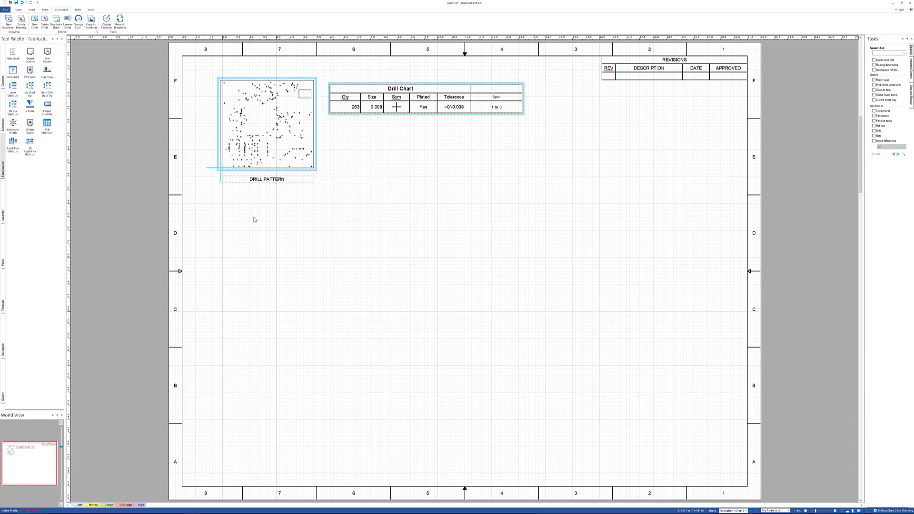
right_click(254, 220)
left_click(259, 226)
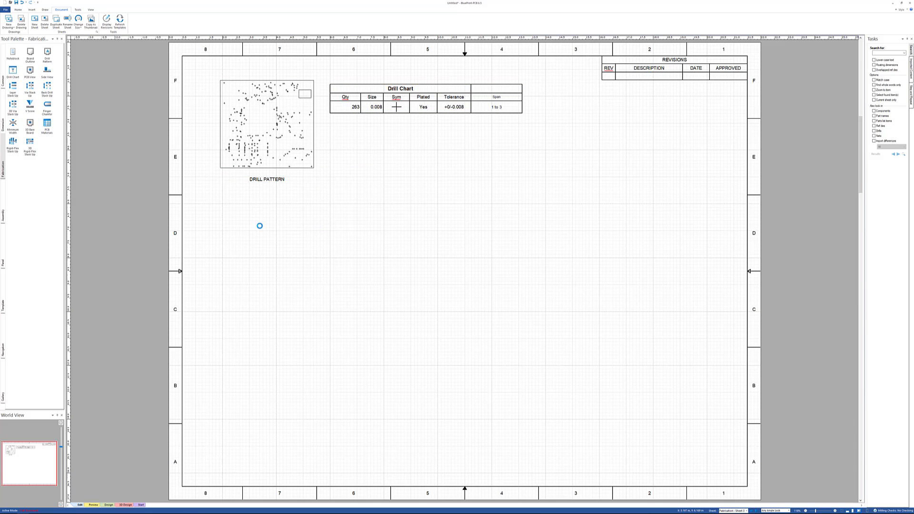
right_click(255, 367)
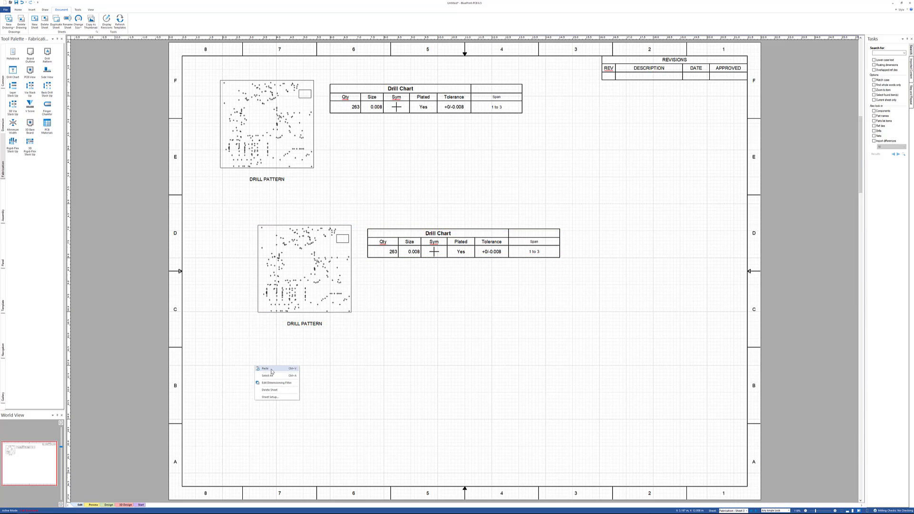
left_click(266, 368)
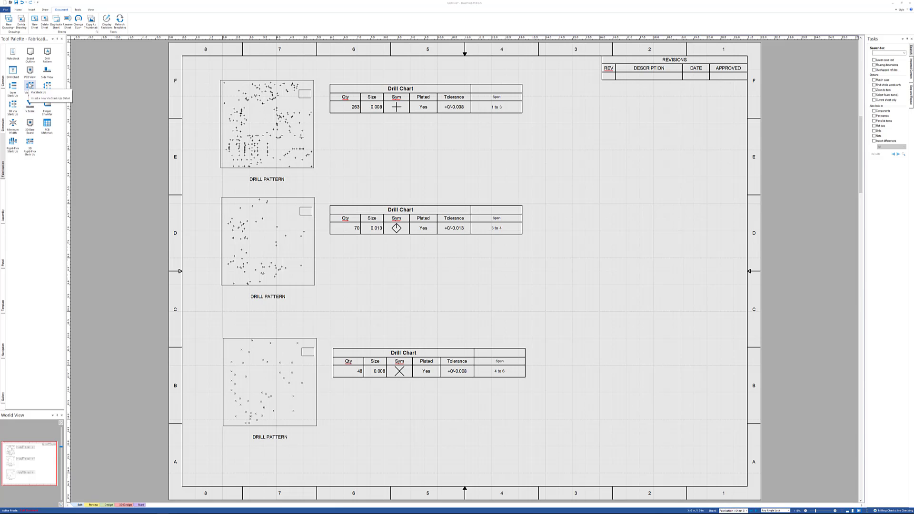
Step: Place a six-layer Via Stack Up inside the border right of the middle chart, then return to sheet 1
left_click(30, 87)
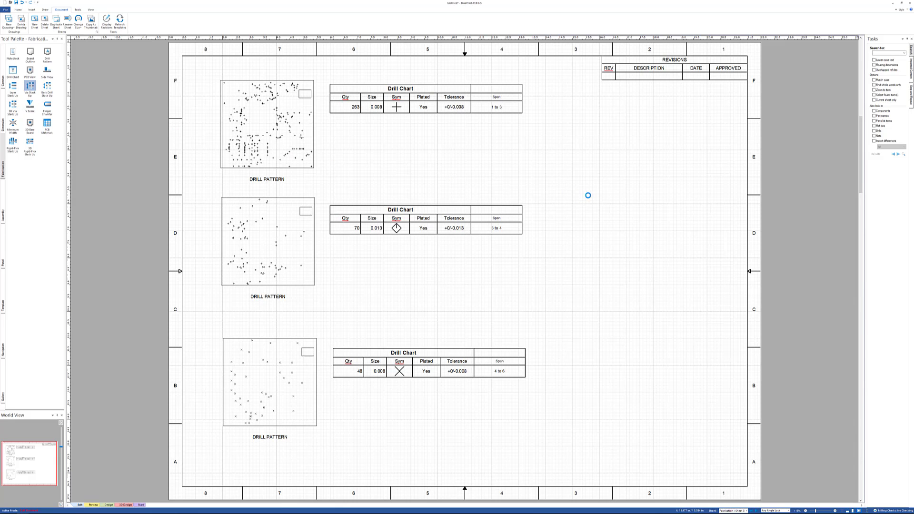
left_click(587, 195)
left_click_drag(625, 192, 586, 193)
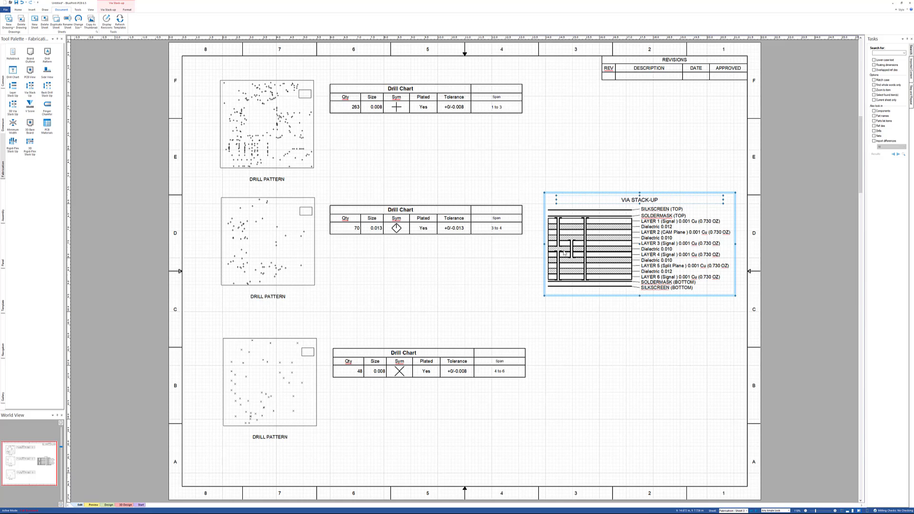
left_click(421, 386)
scroll(527, 337, "up", 10)
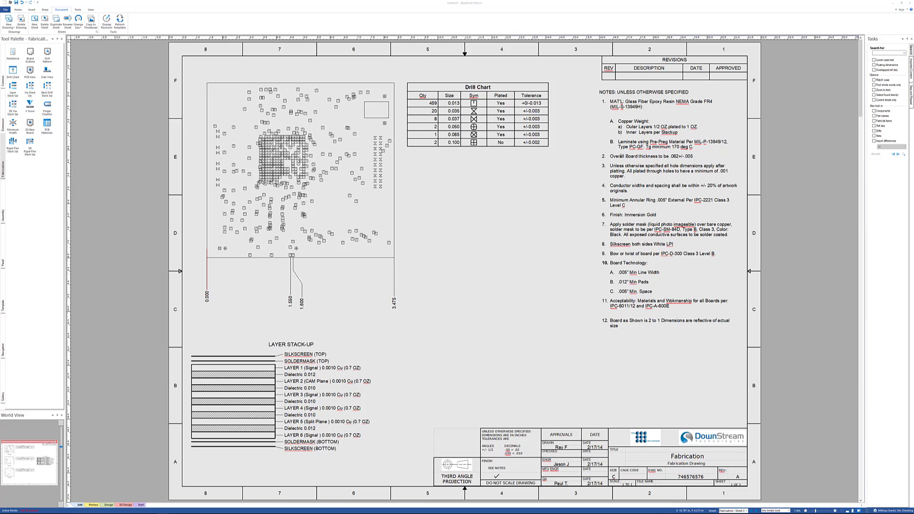
Step: Add a numbered callout for the board-thickness note beside LAYER STACK-UP
triple_click(619, 156)
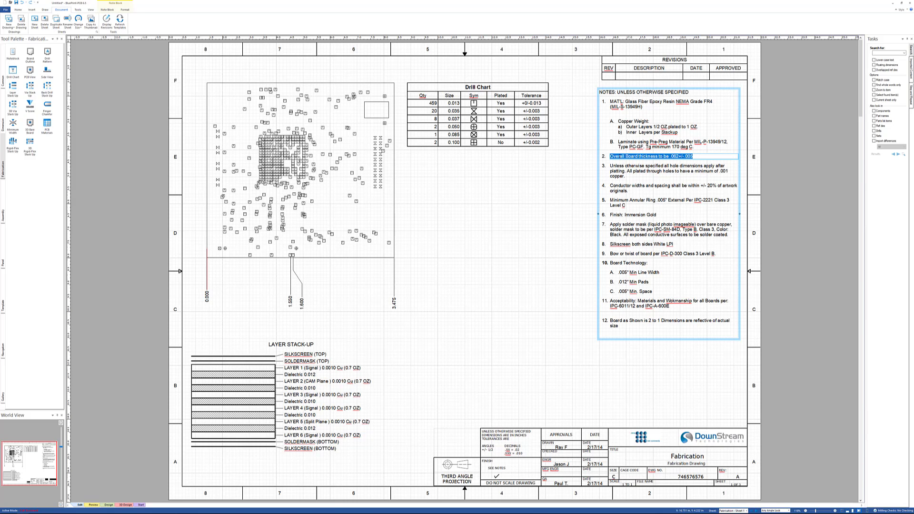
right_click(620, 156)
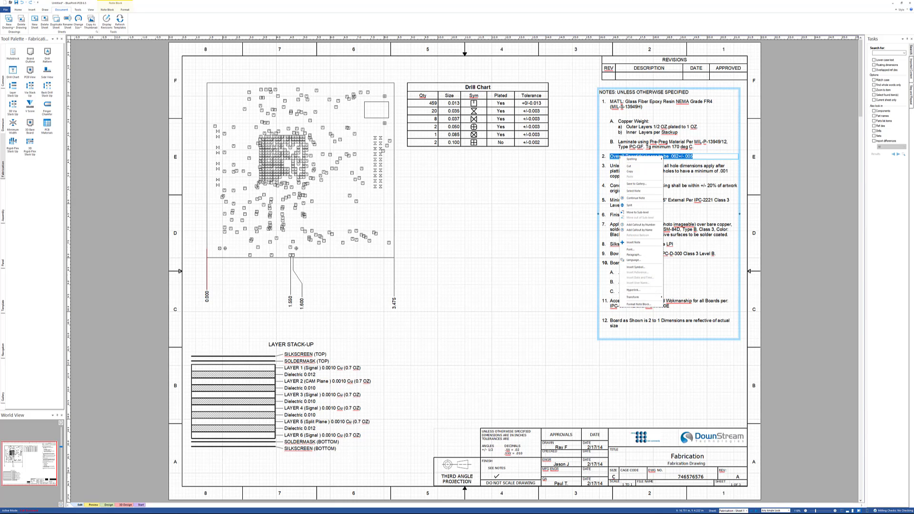
left_click(641, 225)
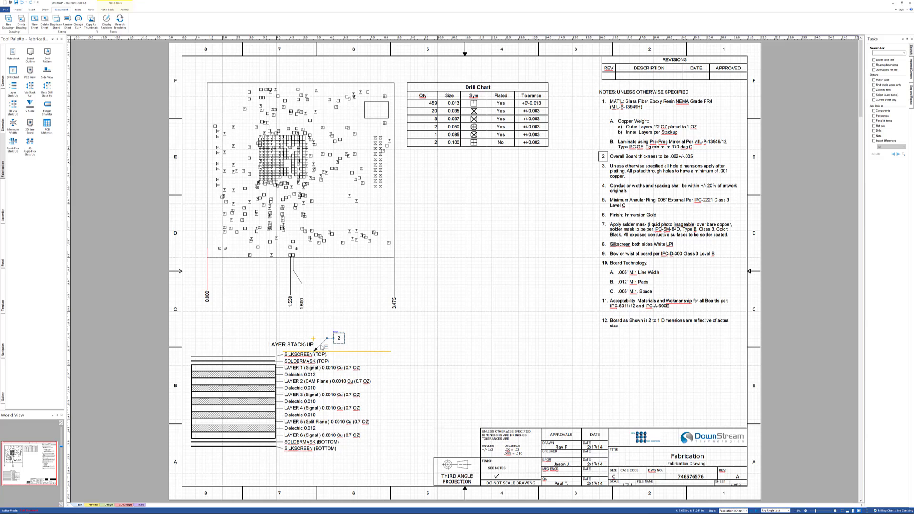
left_click(325, 347)
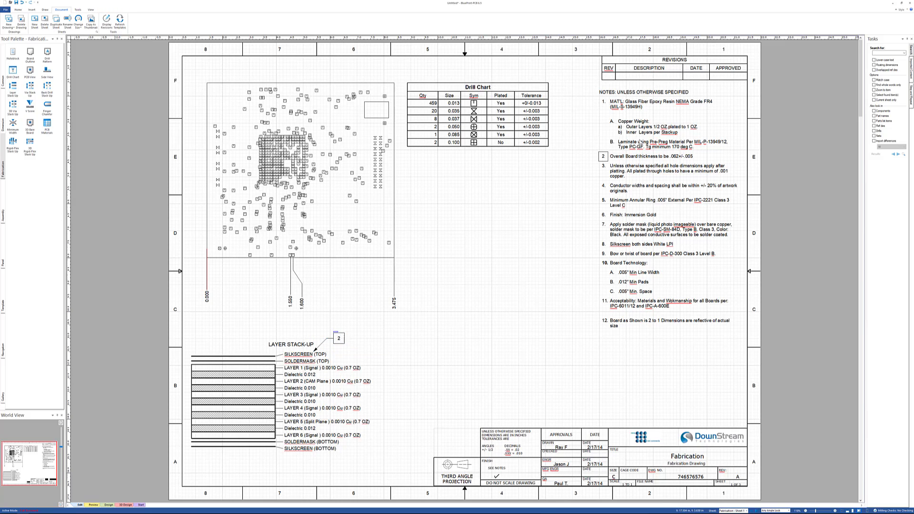
Step: Move the board-thickness note down twice in the Note Block so it becomes note 4
left_click(634, 157)
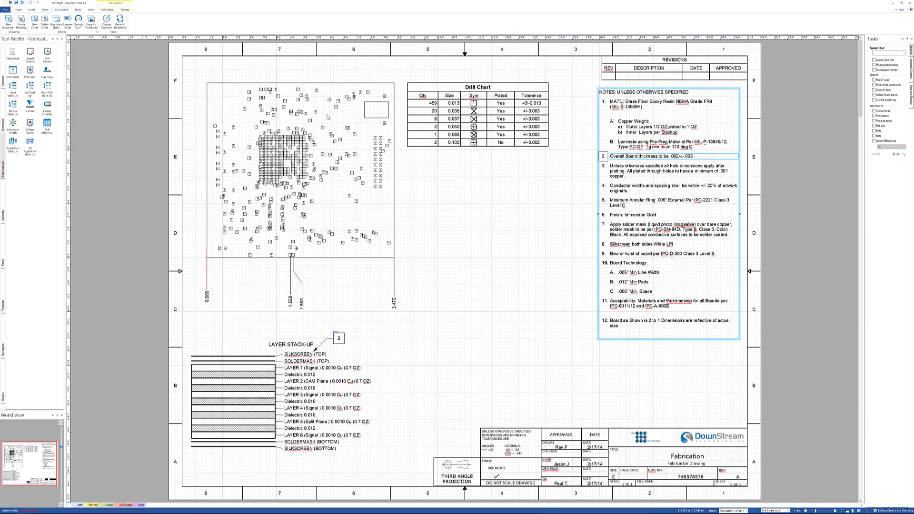
left_click(103, 10)
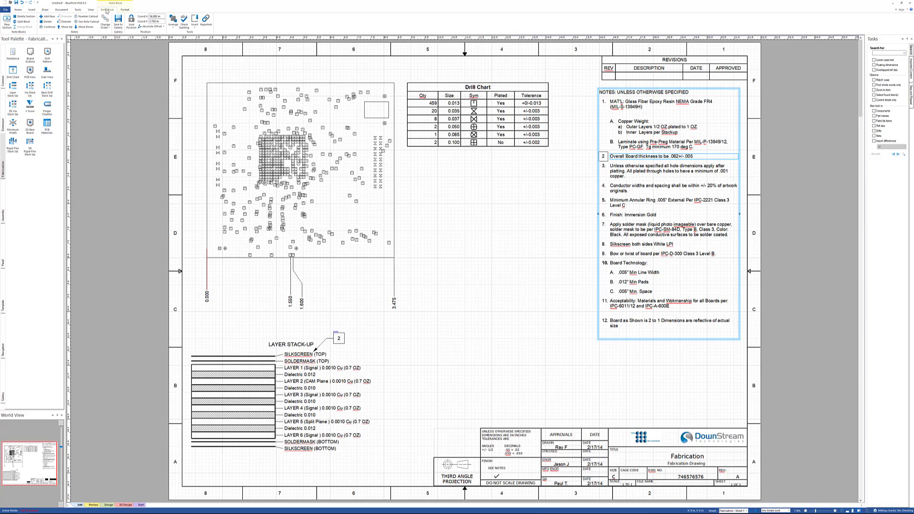
left_click(82, 27)
left_click(82, 27)
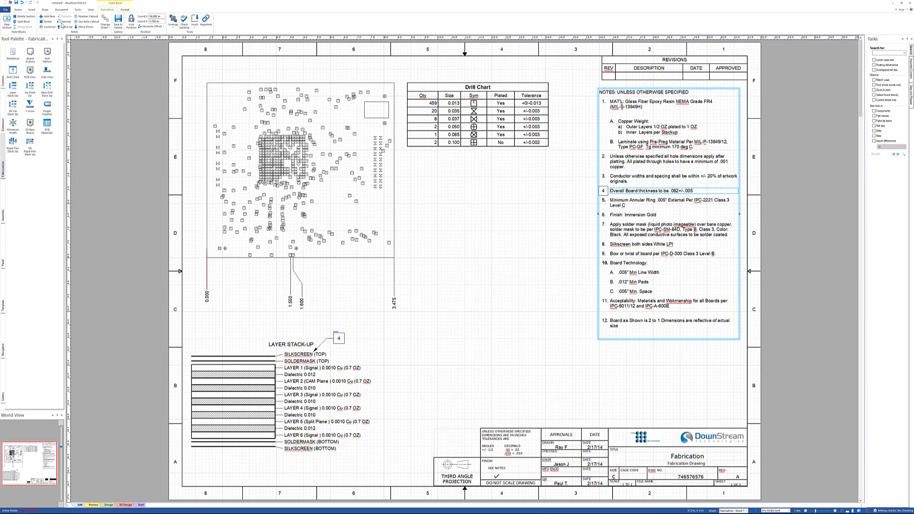
left_click(64, 21)
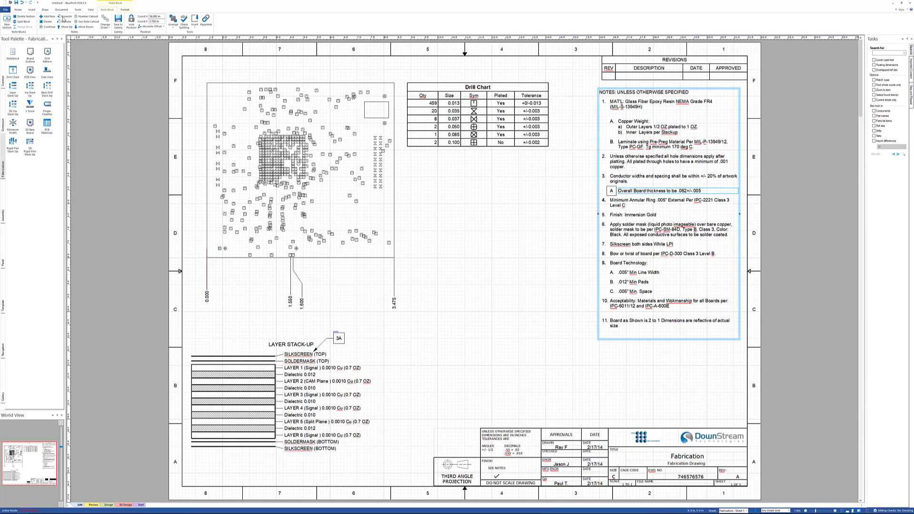
left_click(65, 16)
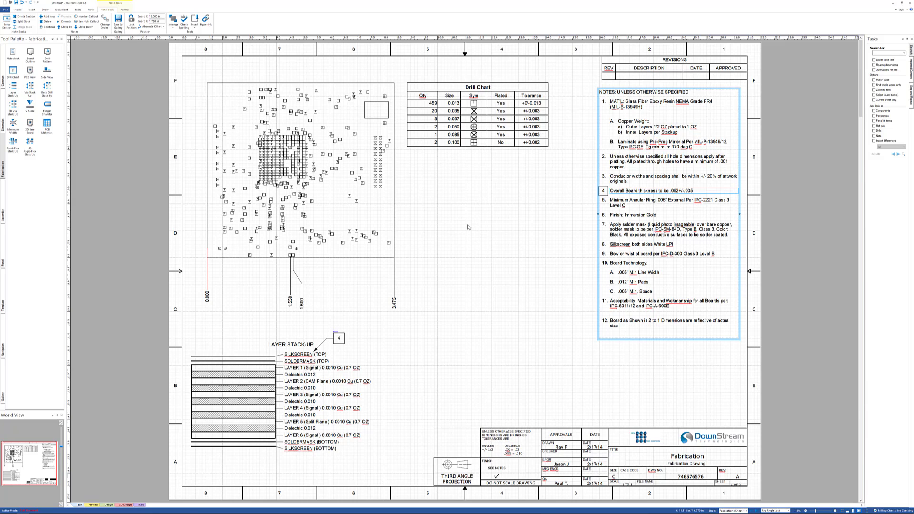
left_click(478, 358)
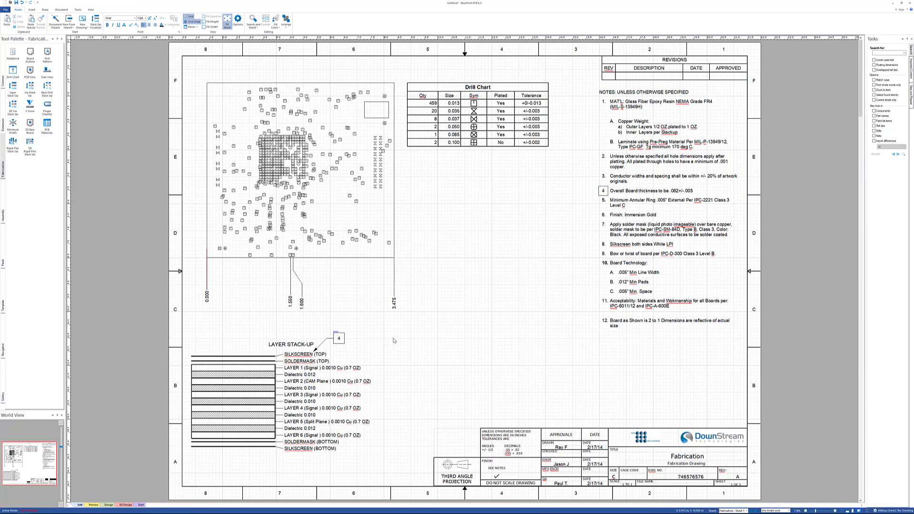
double_click(337, 336)
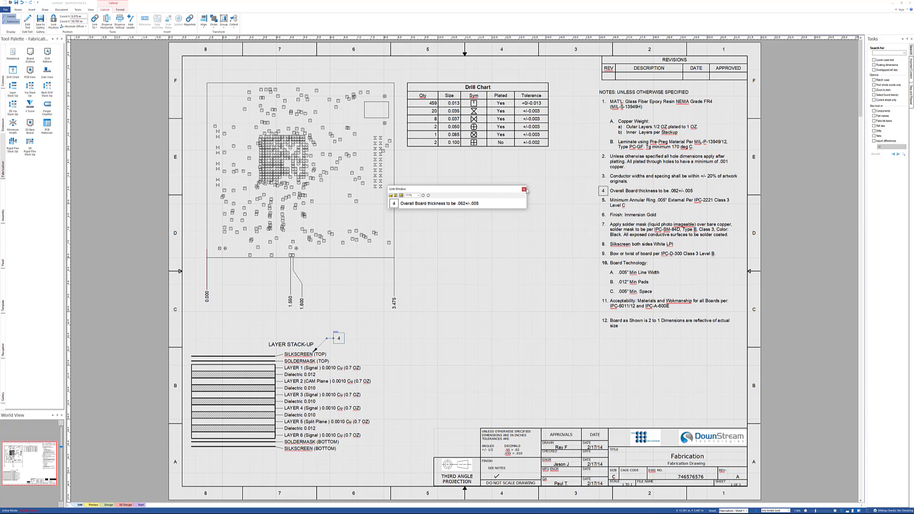
left_click(525, 189)
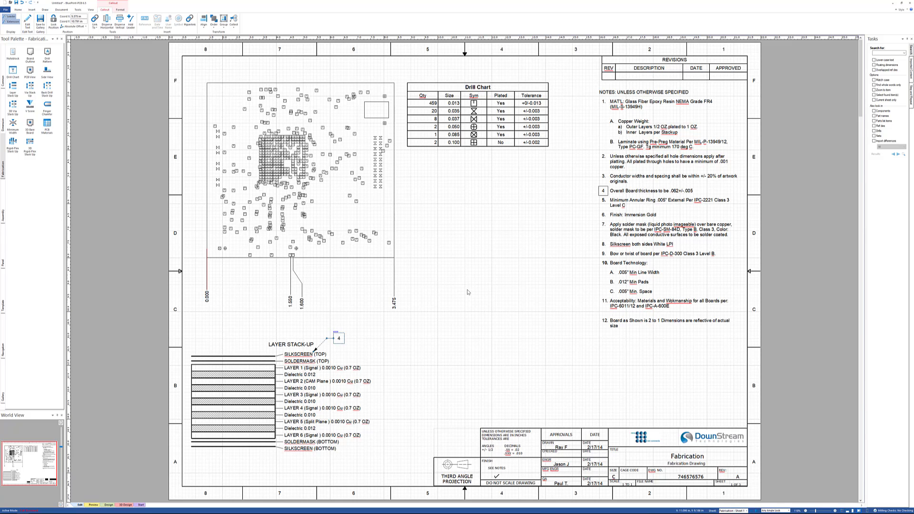
scroll(468, 291, "down", 3)
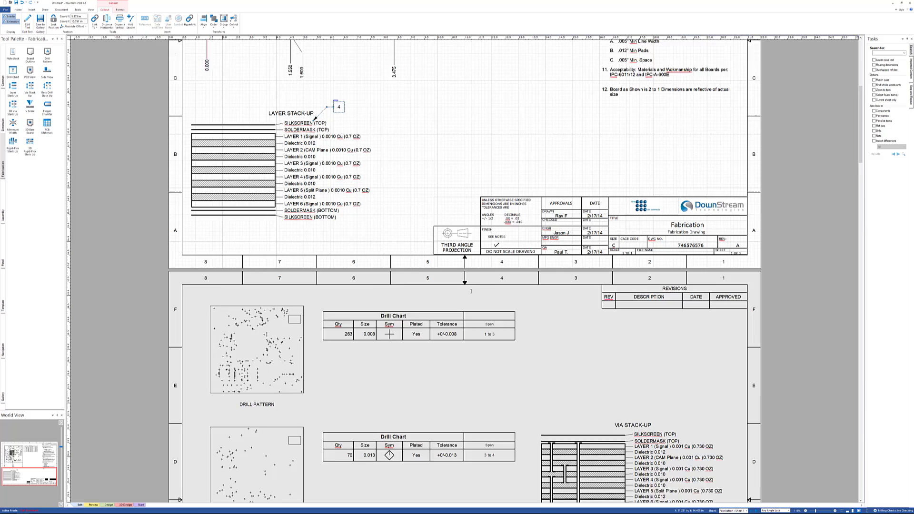
scroll(471, 291, "down", 3)
scroll(471, 292, "down", 1)
scroll(471, 291, "up", 1)
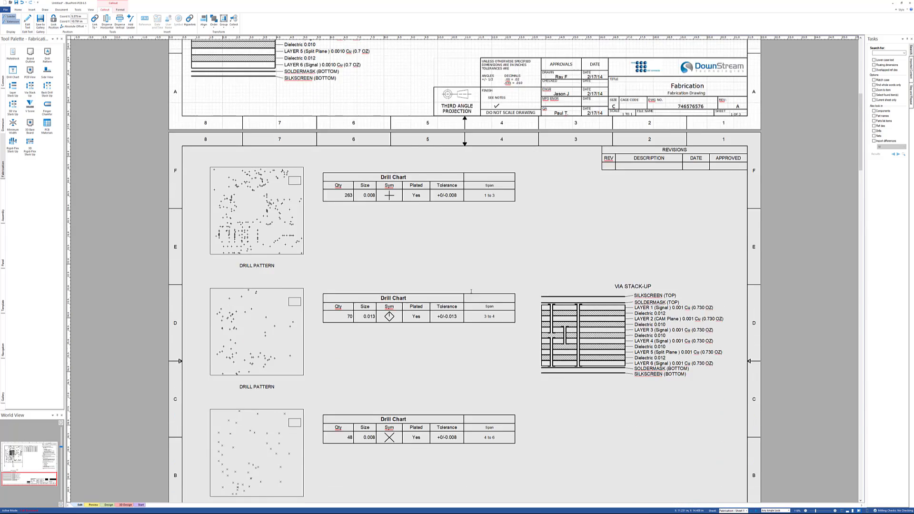
scroll(471, 291, "up", 8)
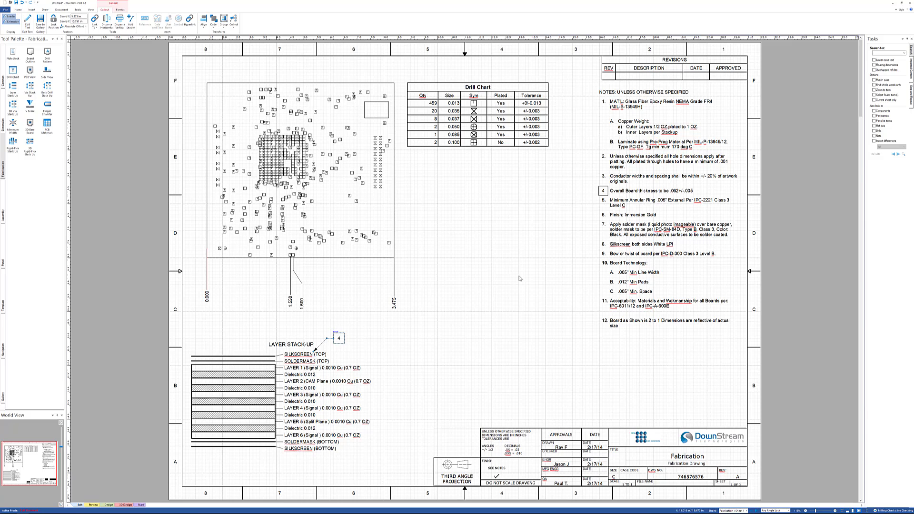
scroll(499, 286, "down", 15)
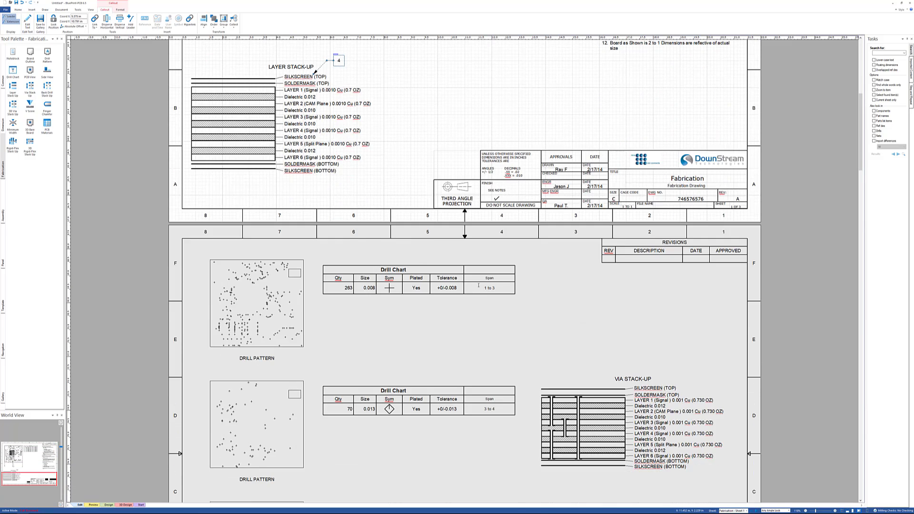